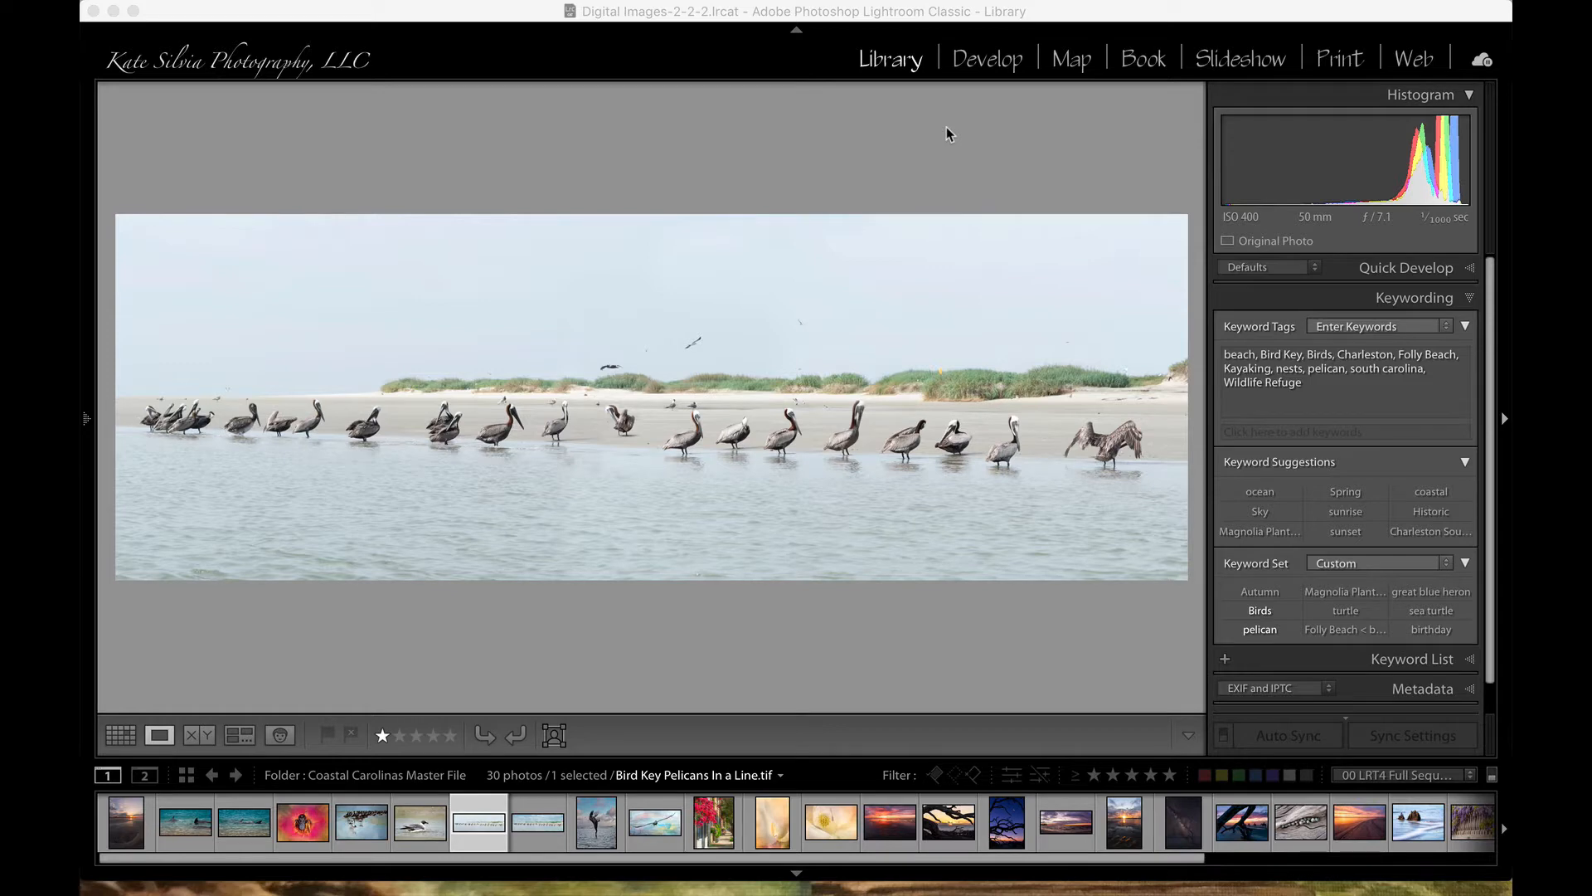
Step: Send the pelican panorama from Lightroom to Luminar 4 as a copy with Lightroom adjustments
{"action": "left_click", "coordinate": [711, 377]}
{"action": "right_click", "coordinate": [695, 381]}
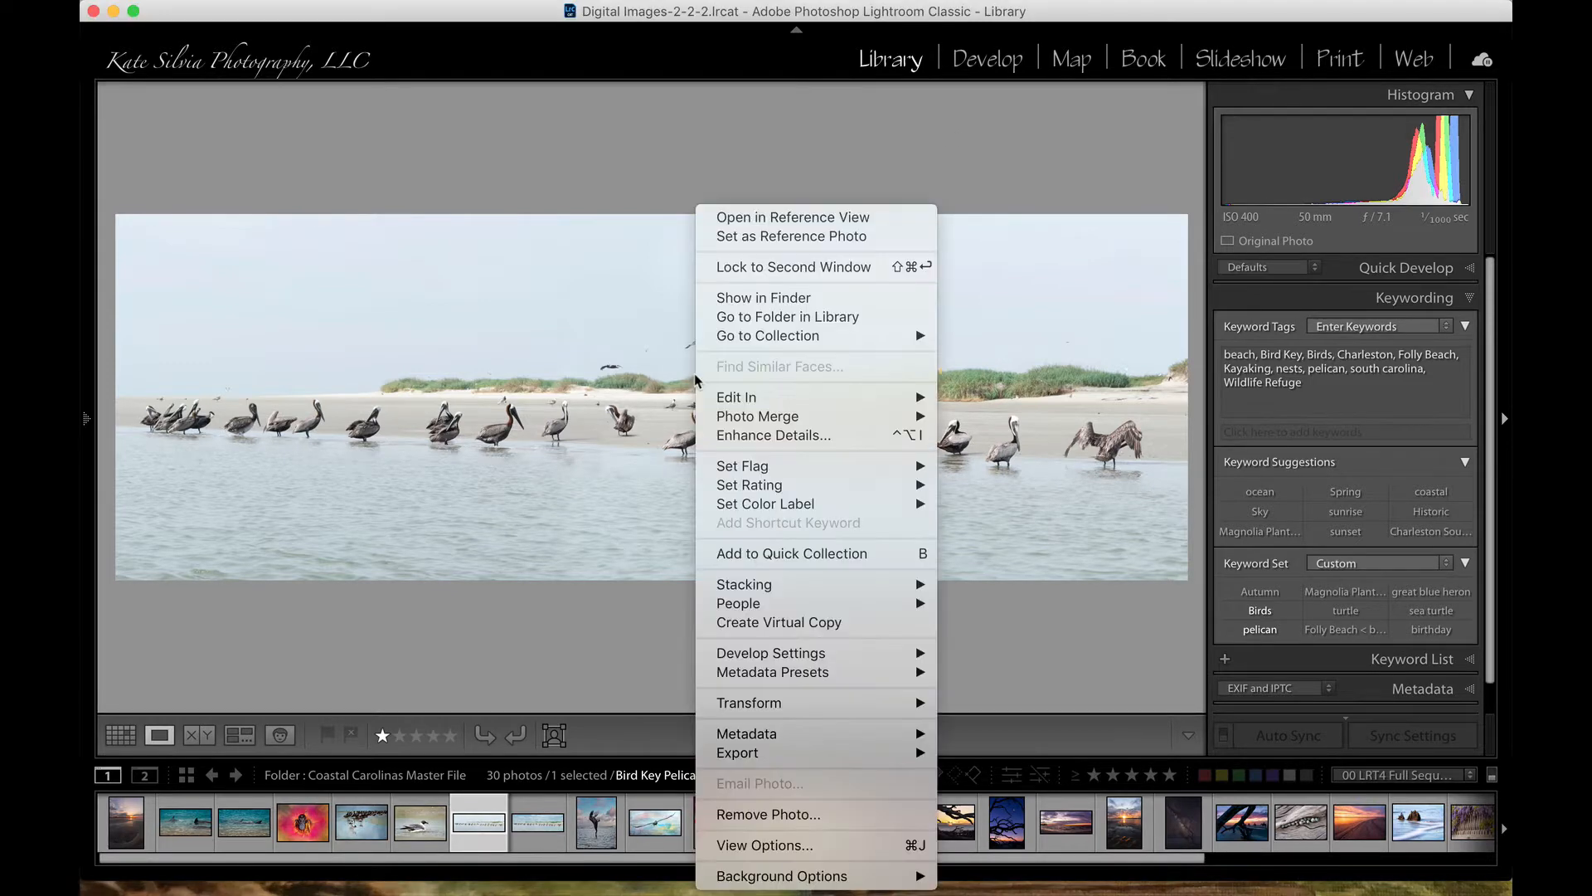
{"action": "mouse_move", "coordinate": [781, 398]}
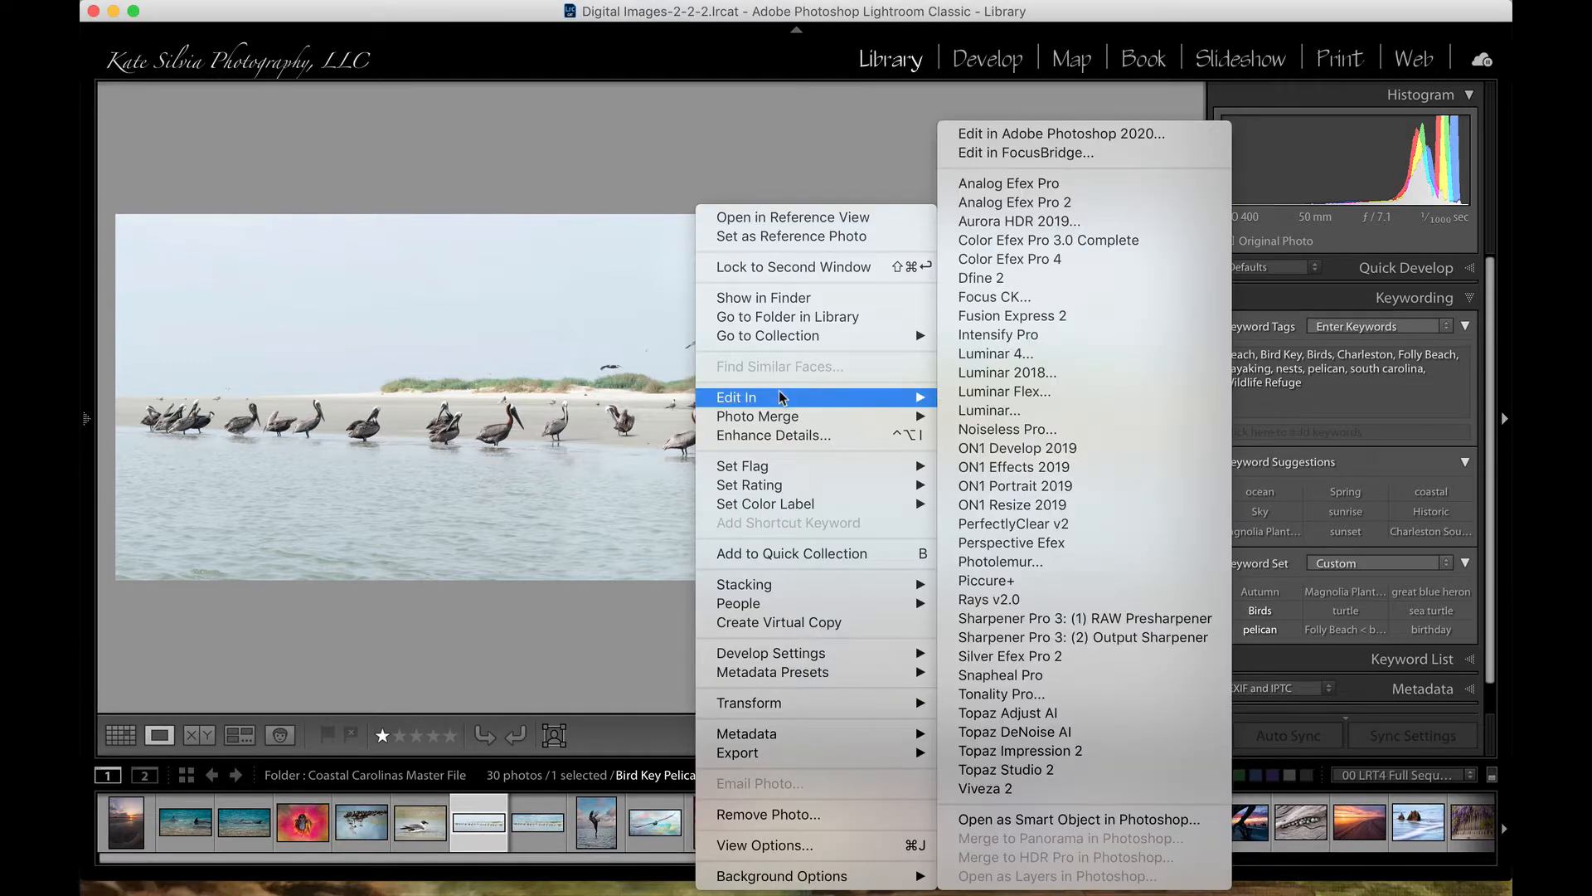
{"action": "left_click", "coordinate": [1036, 355]}
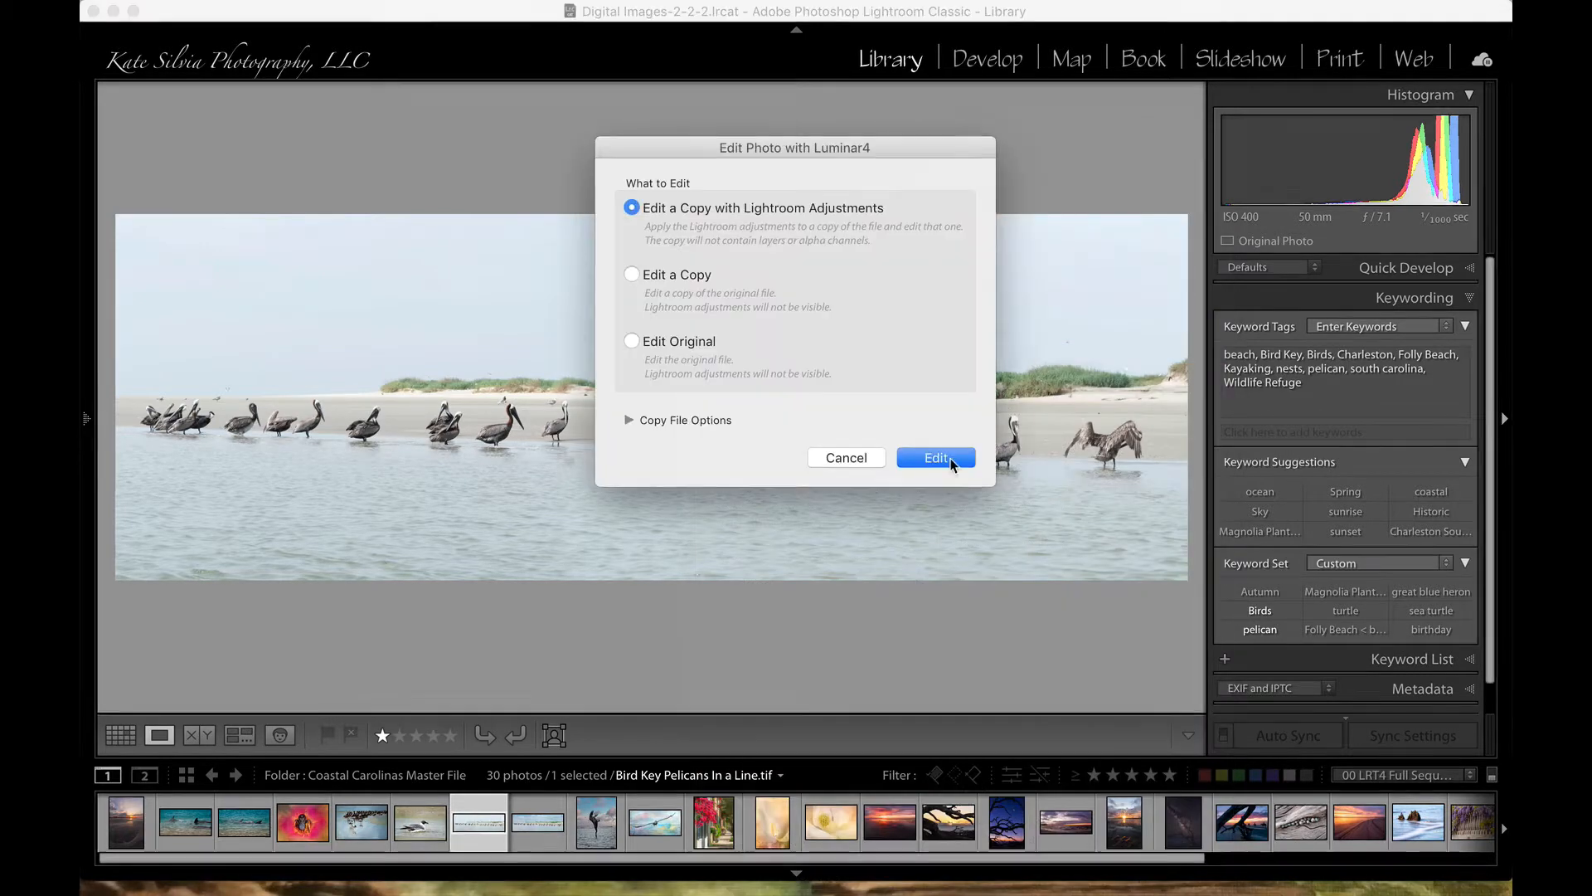
{"action": "left_click", "coordinate": [936, 455]}
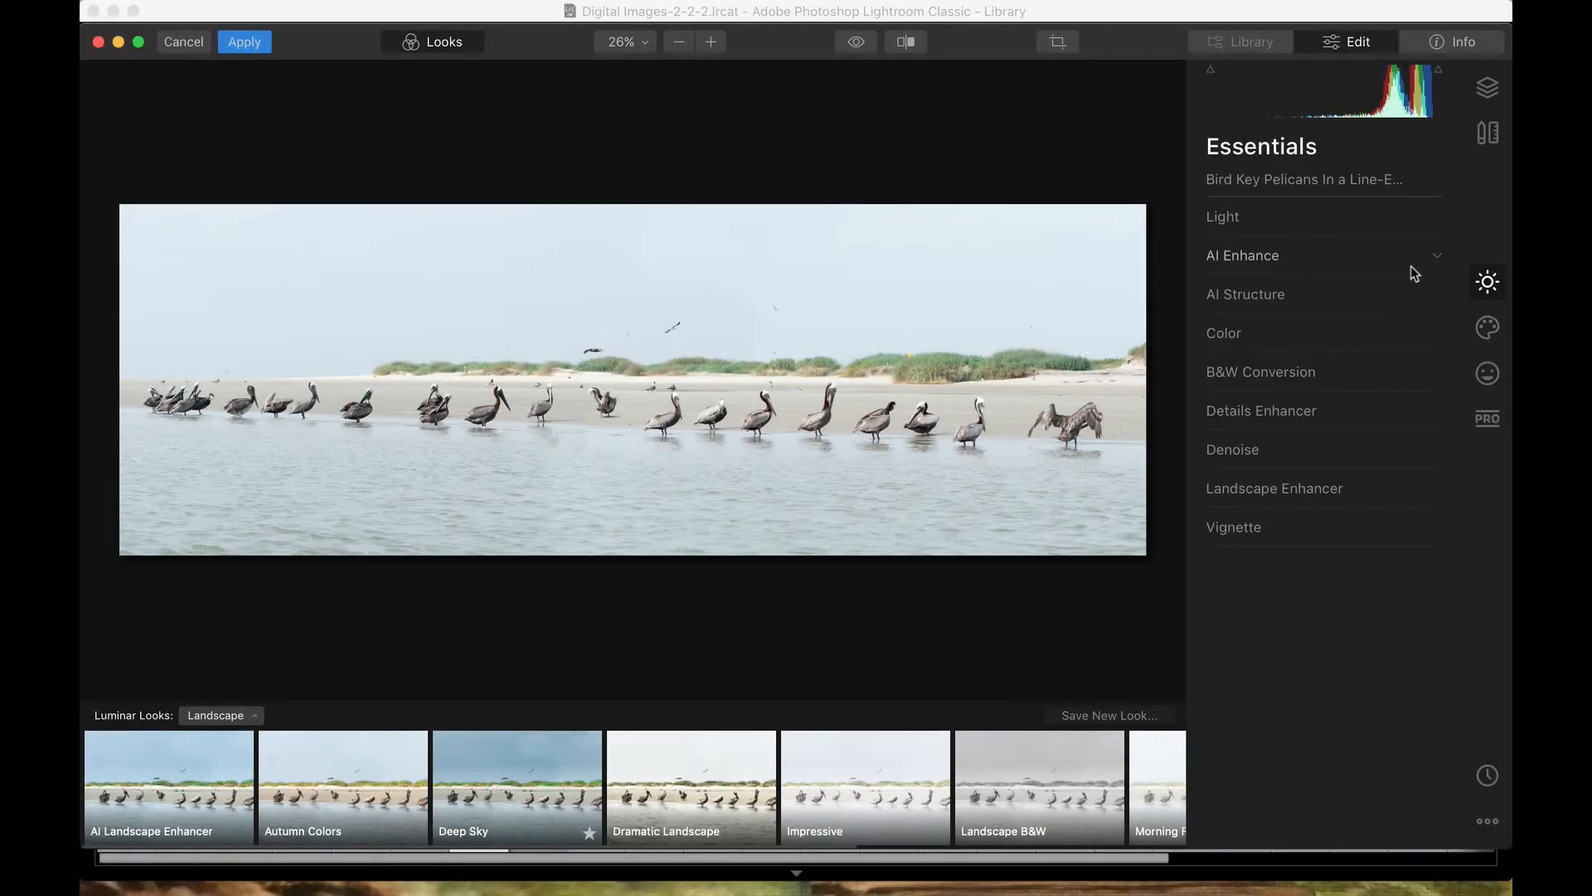
Step: In AI Enhance, raise AI Accent to 20 and AI Sky Enhancer to 40
{"action": "left_click", "coordinate": [1439, 259]}
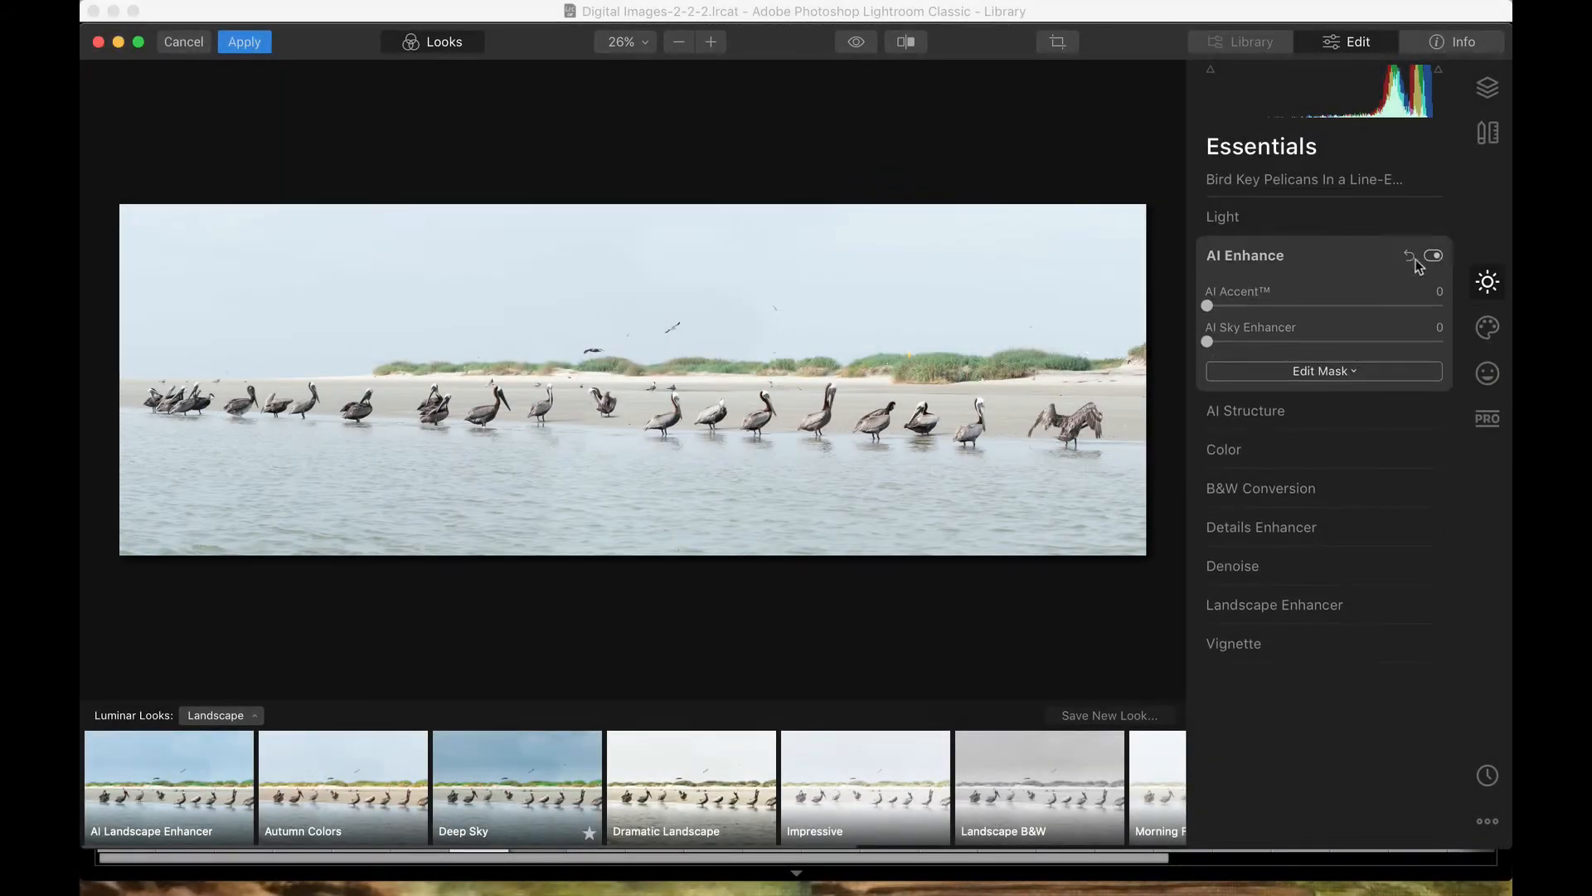
{"action": "left_click_drag", "start_coordinate": [1209, 305], "coordinate": [1303, 341]}
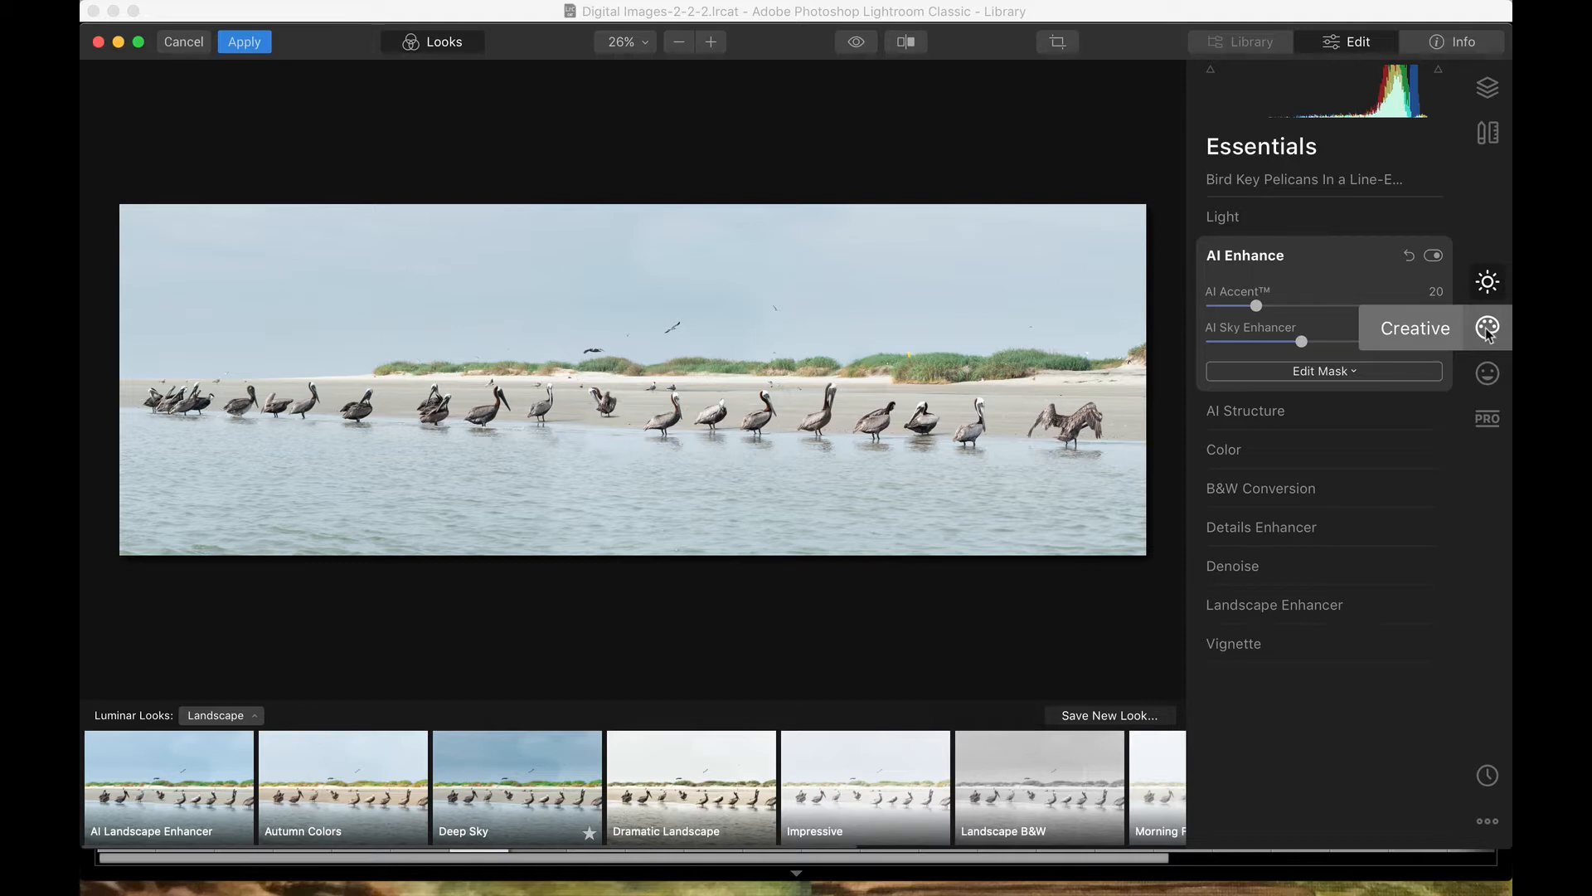
{"action": "left_click", "coordinate": [1488, 330]}
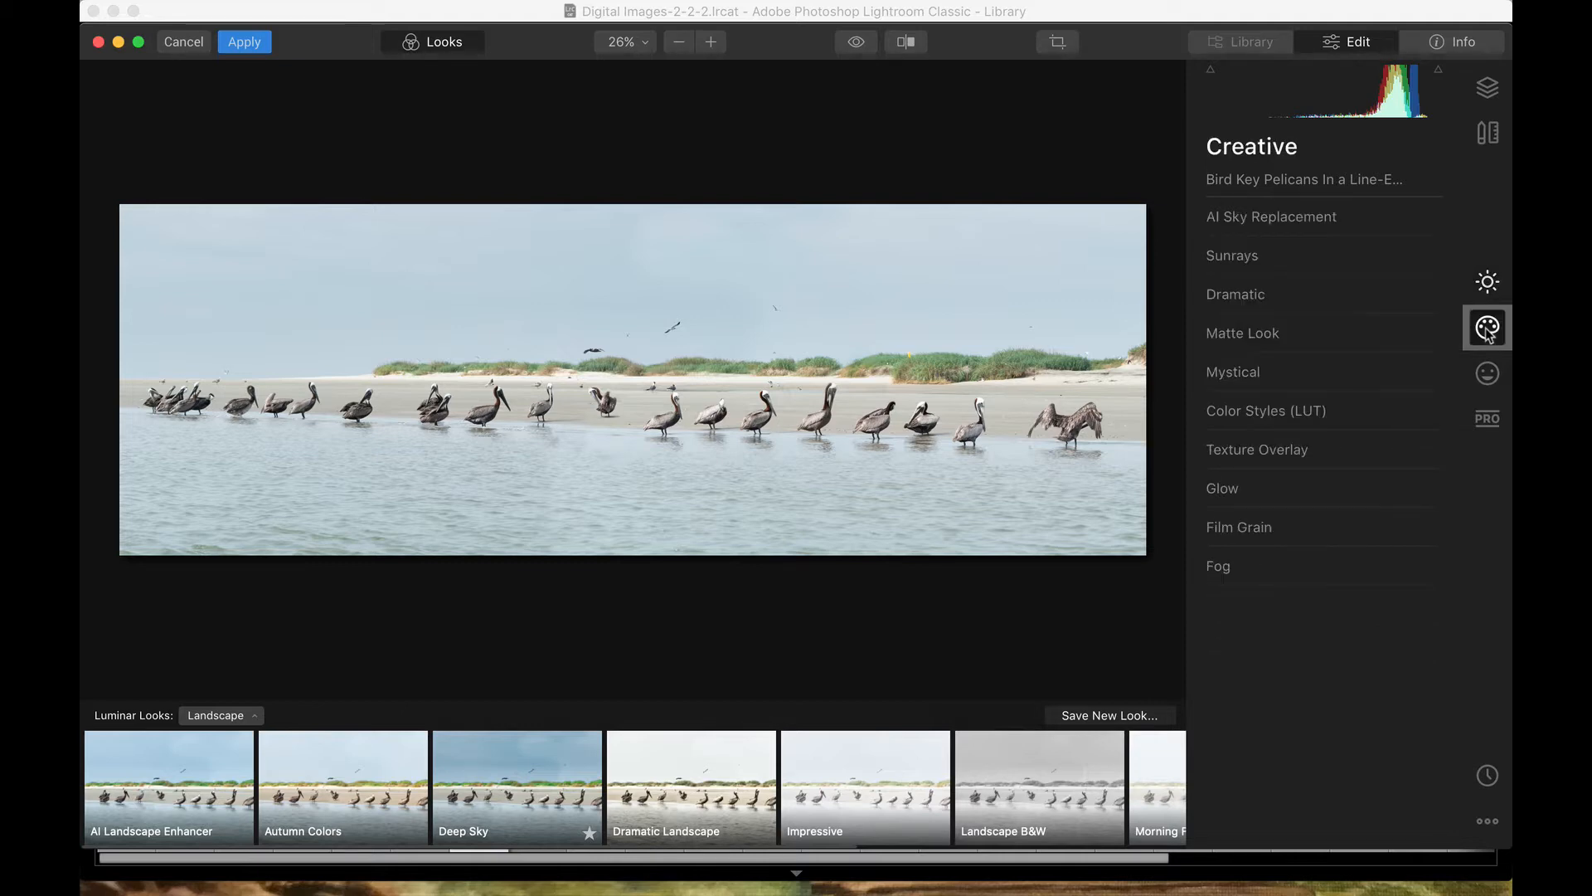
Step: Try Dramatic Sunset 1, Dramatic Sunset 7 and Blue Sky 1 as replacement skies
{"action": "left_click", "coordinate": [1345, 217]}
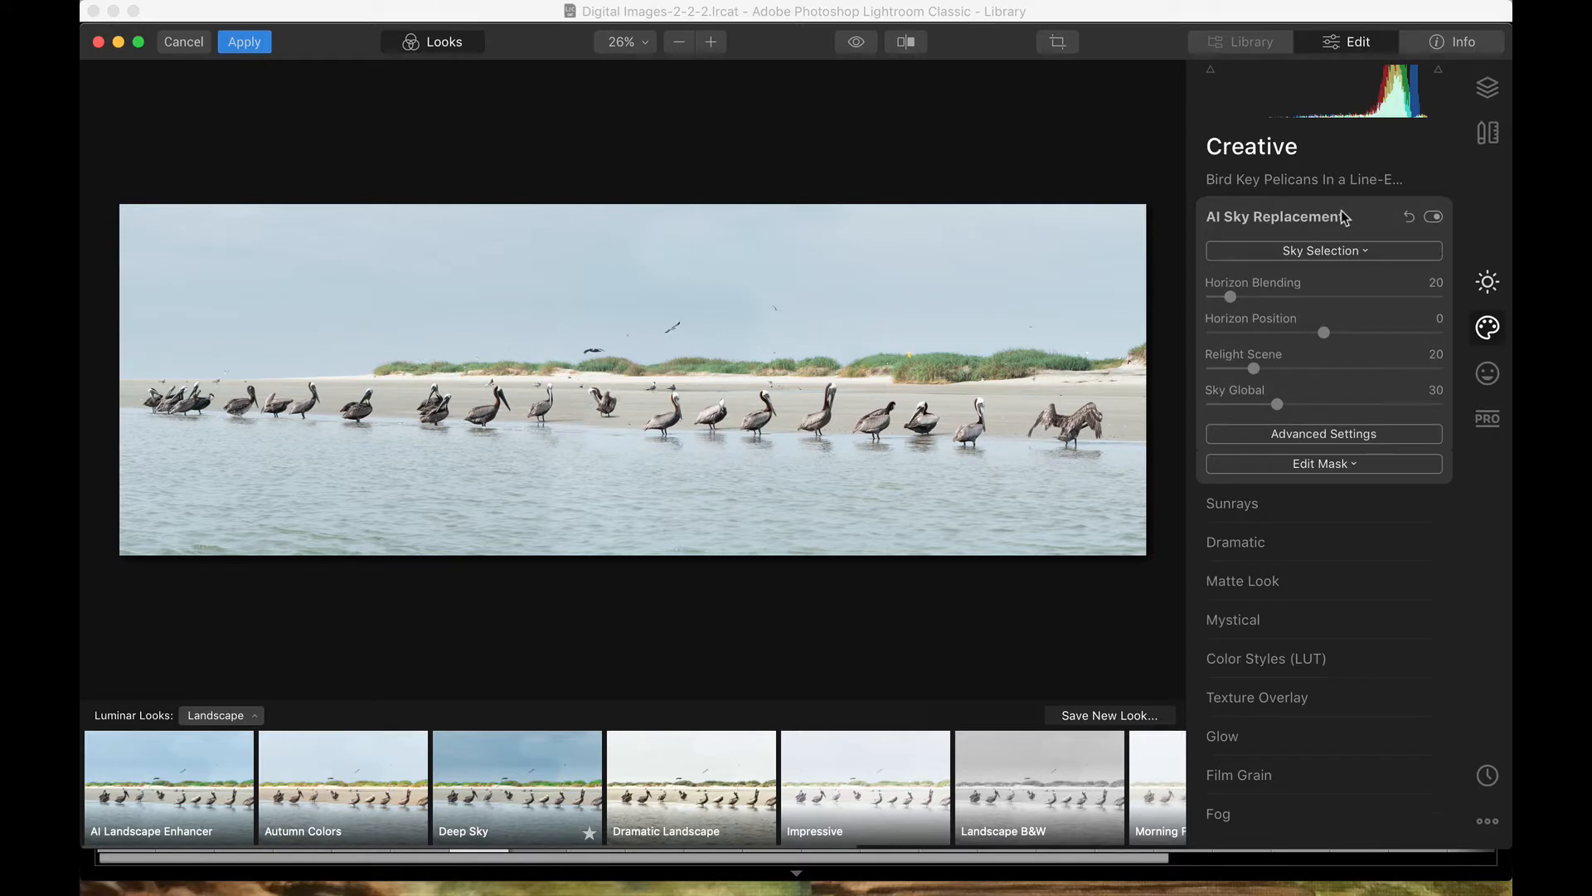
{"action": "left_click", "coordinate": [1352, 252]}
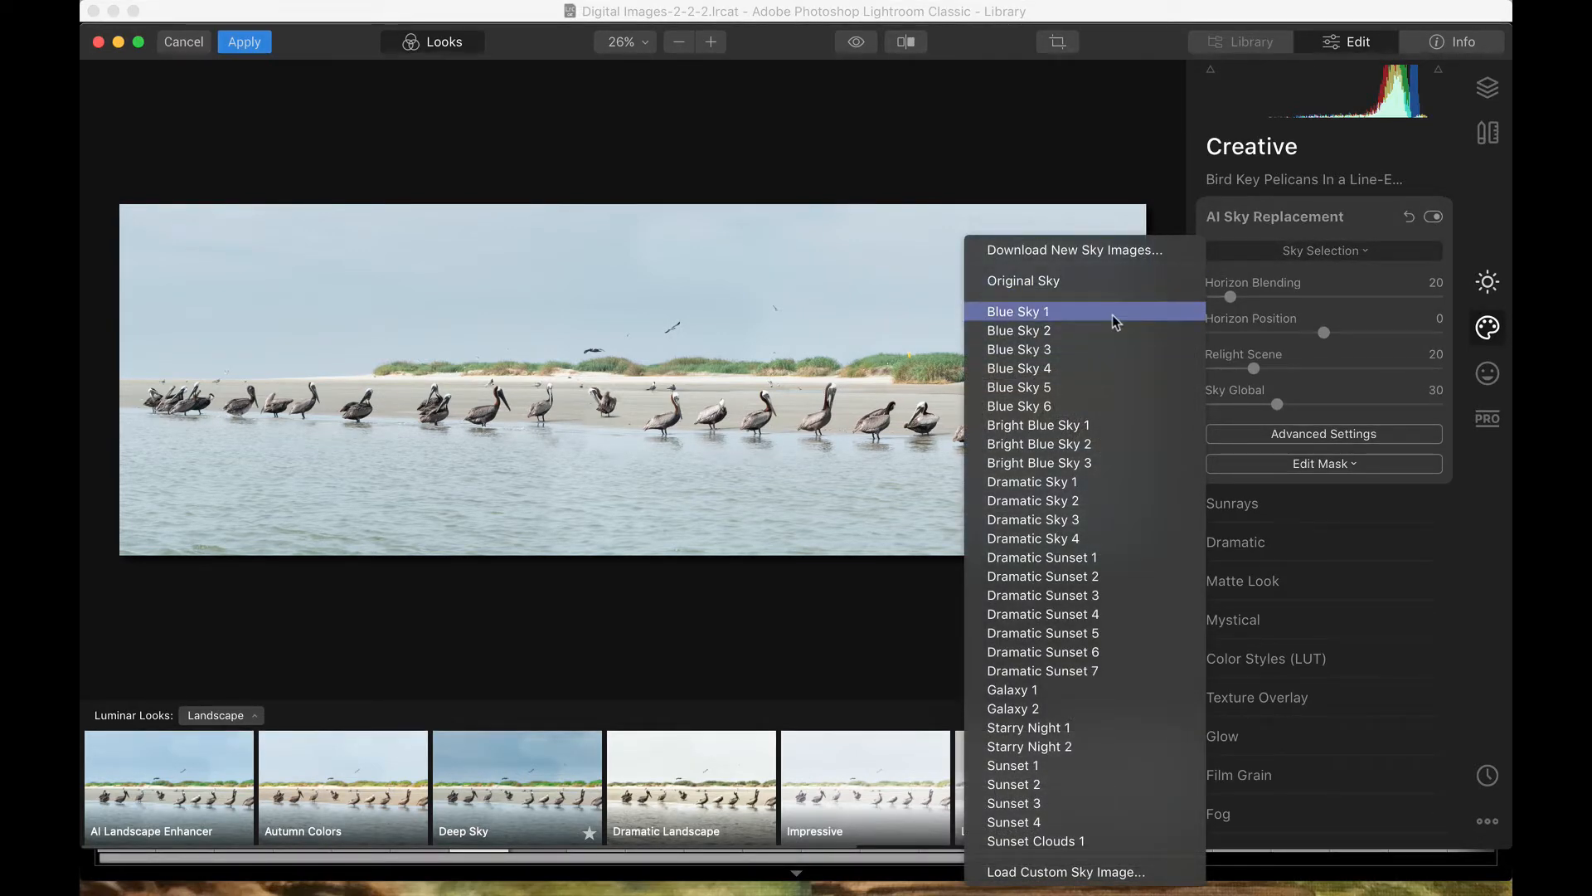
{"action": "left_click", "coordinate": [1108, 556]}
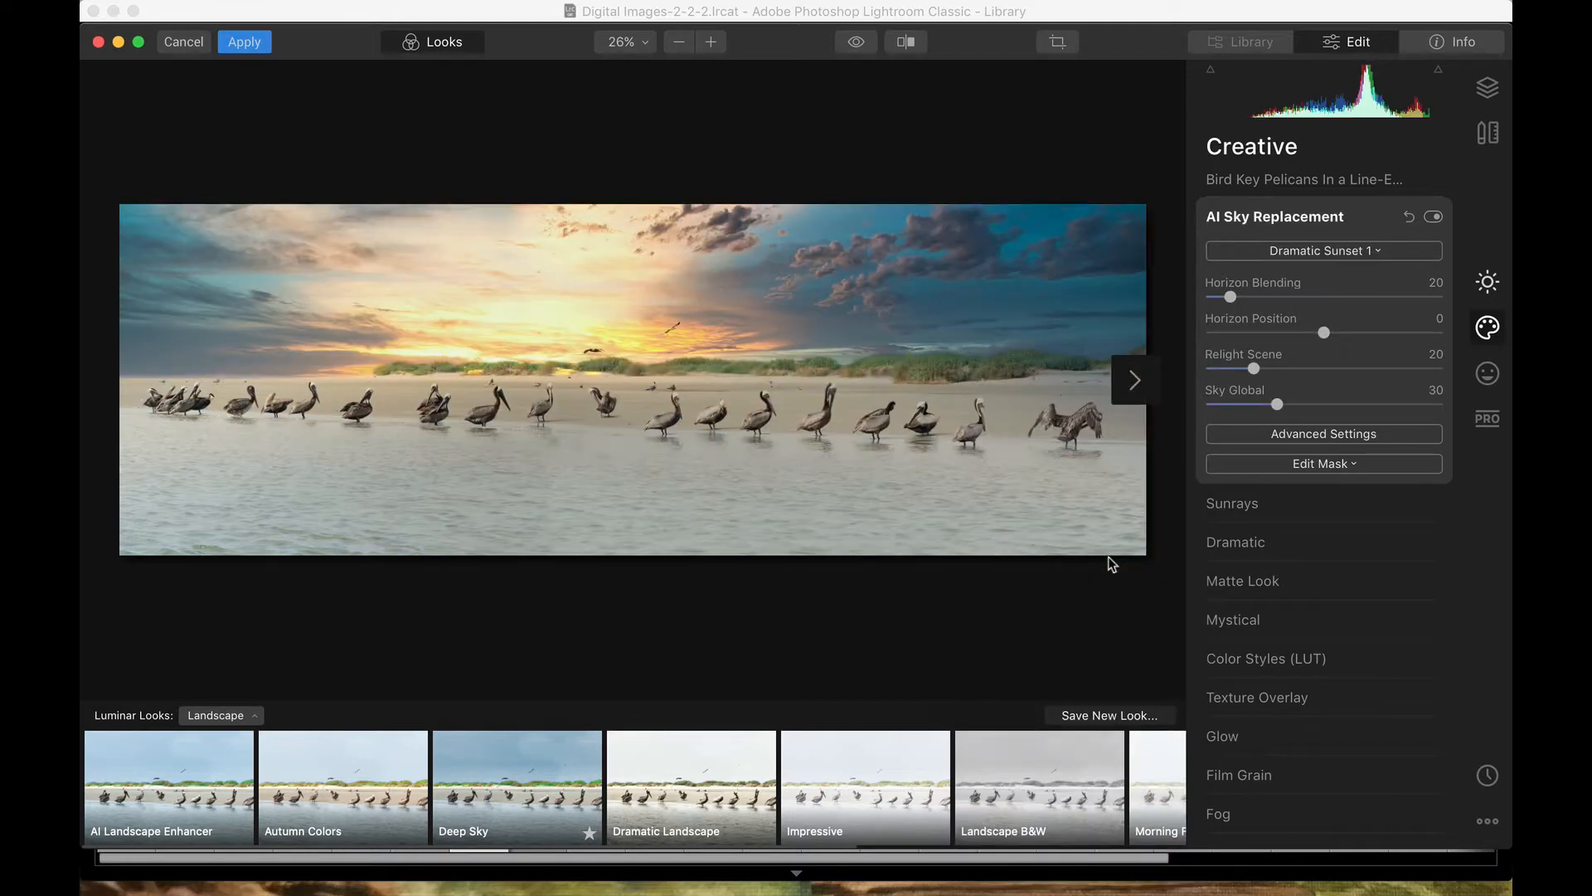
{"action": "left_click", "coordinate": [1348, 250]}
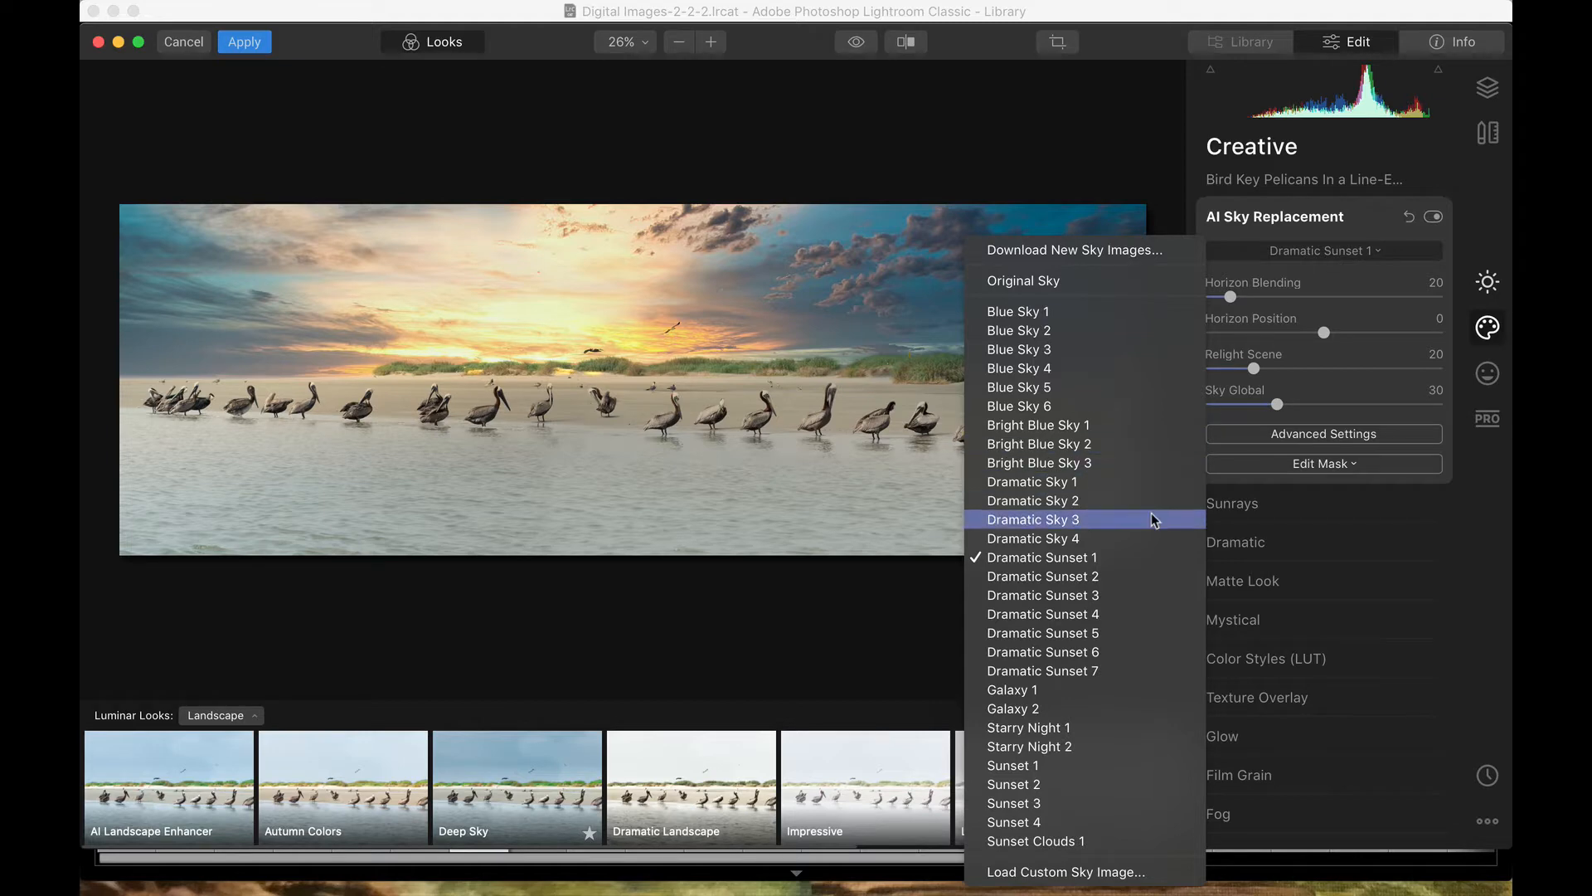
{"action": "left_click", "coordinate": [1112, 670]}
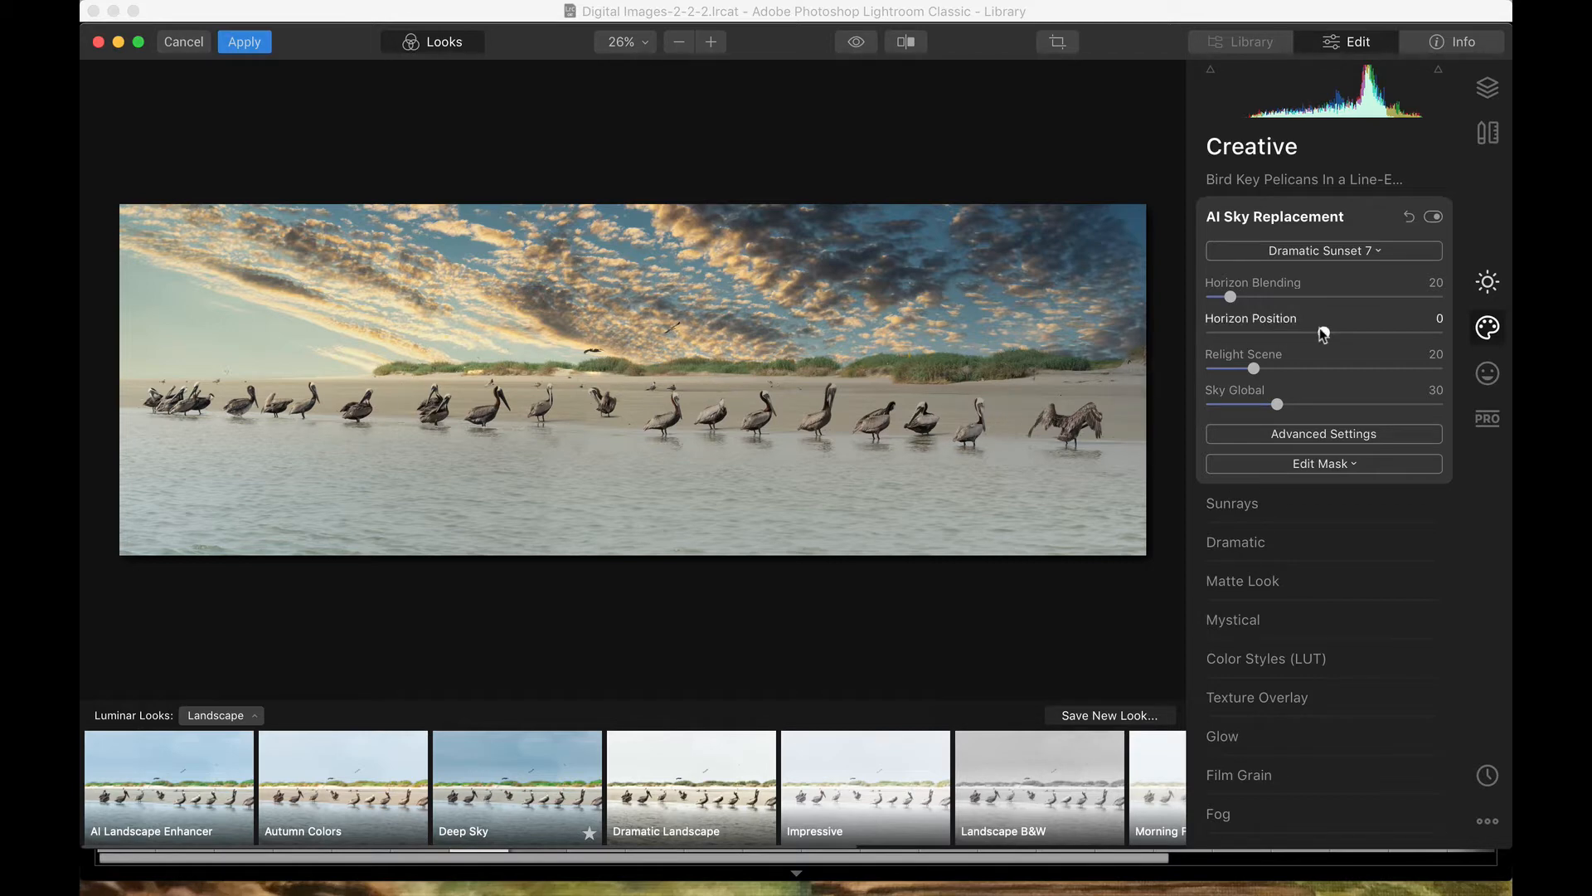
{"action": "left_click", "coordinate": [1352, 252]}
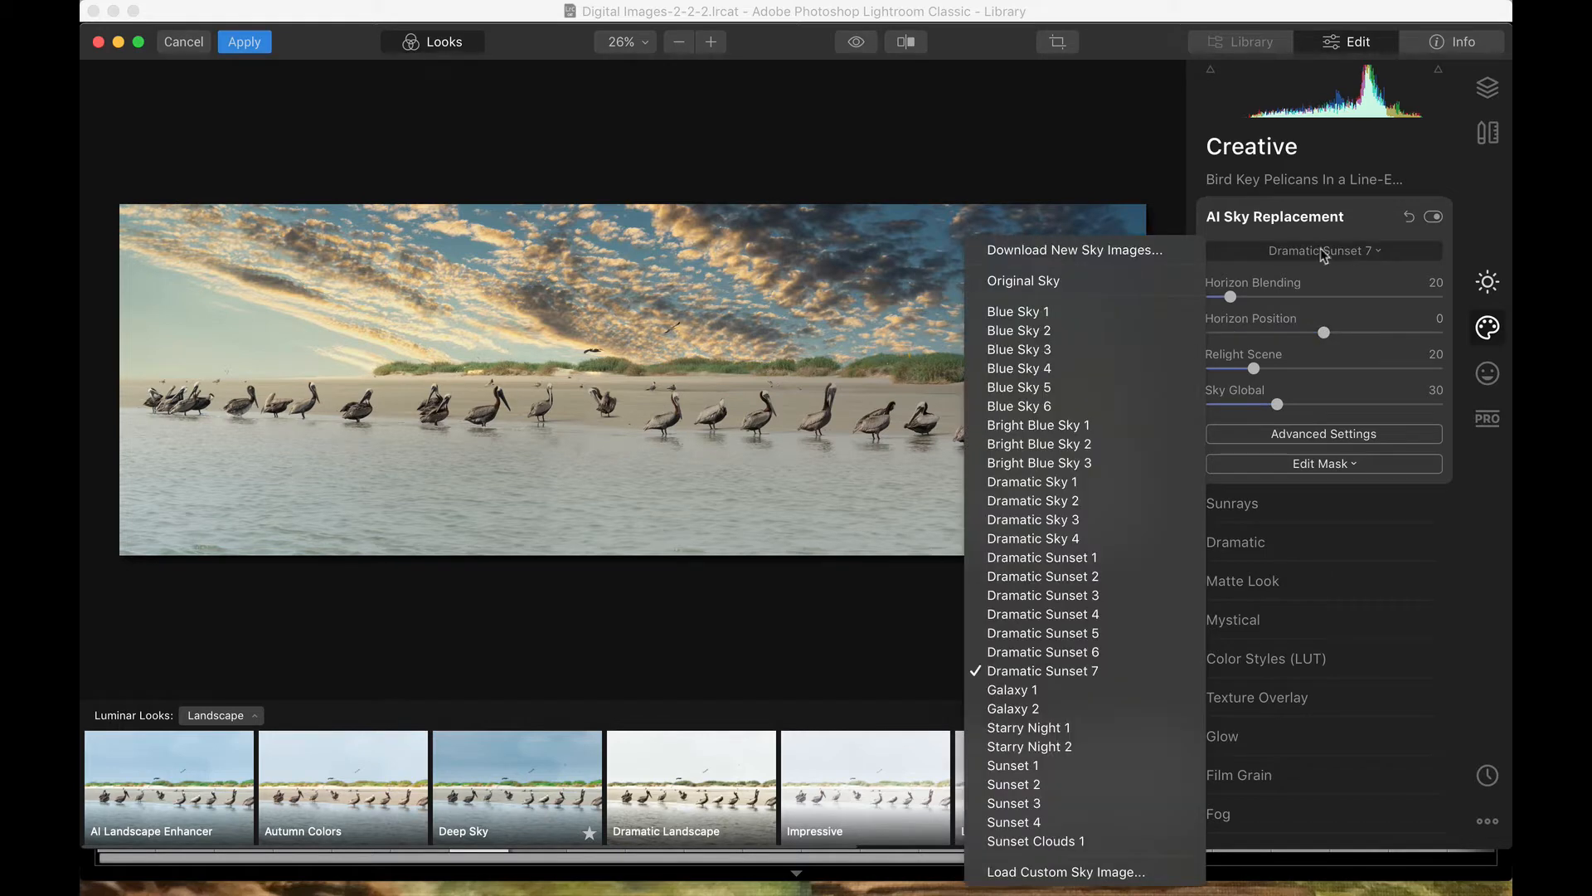
{"action": "left_click", "coordinate": [1095, 313]}
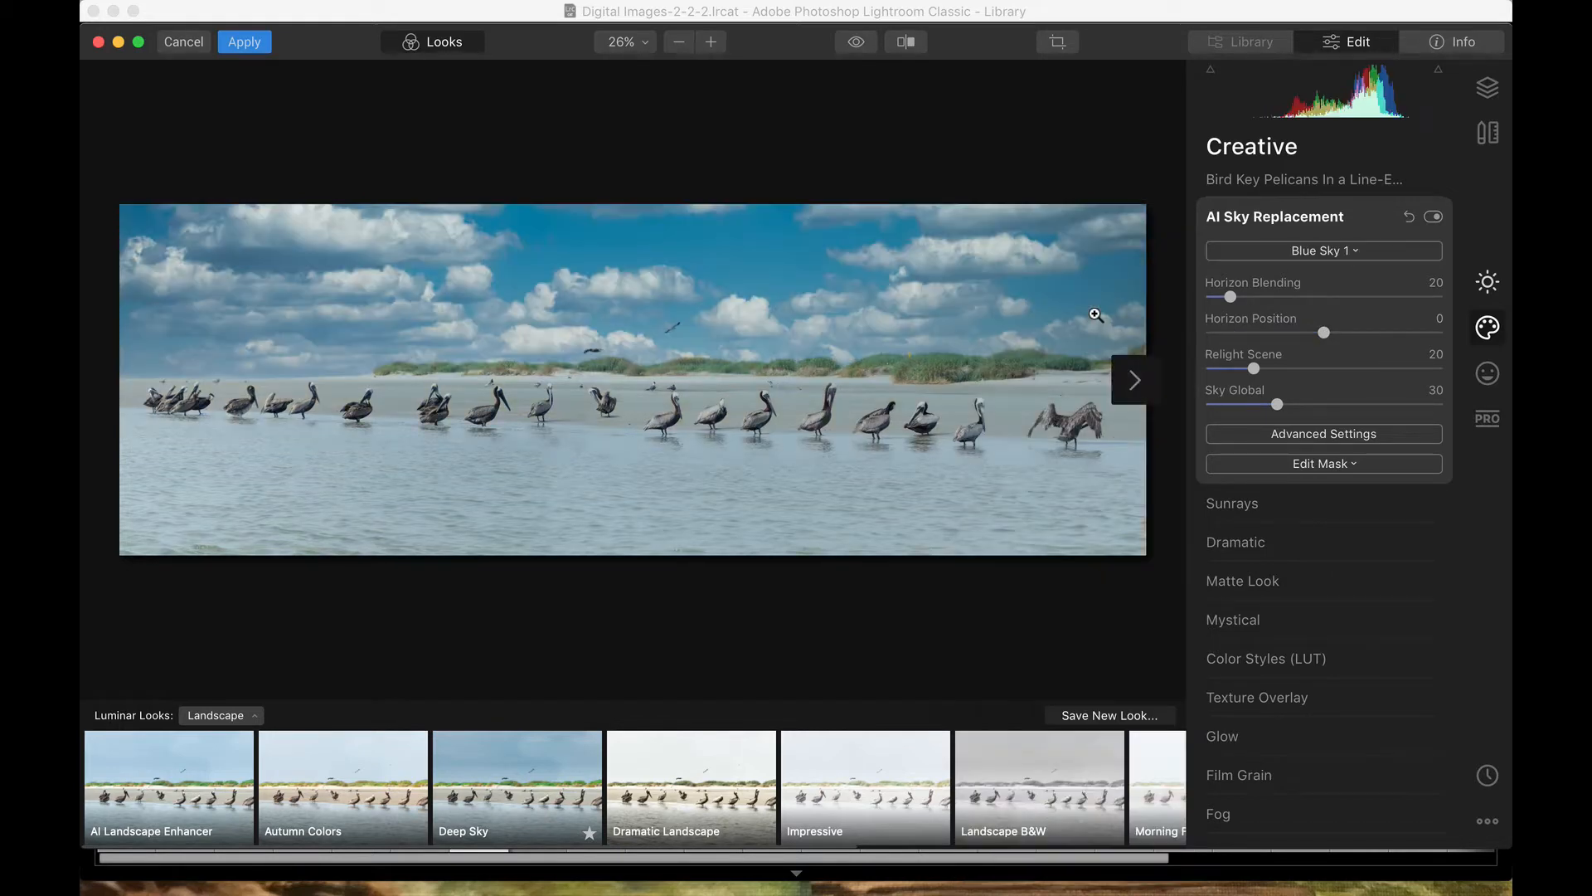
Step: Try another blue sky and Dramatic Sky 1, then settle on Dramatic Sunset 5
{"action": "left_click", "coordinate": [1338, 254]}
{"action": "left_click", "coordinate": [1112, 331]}
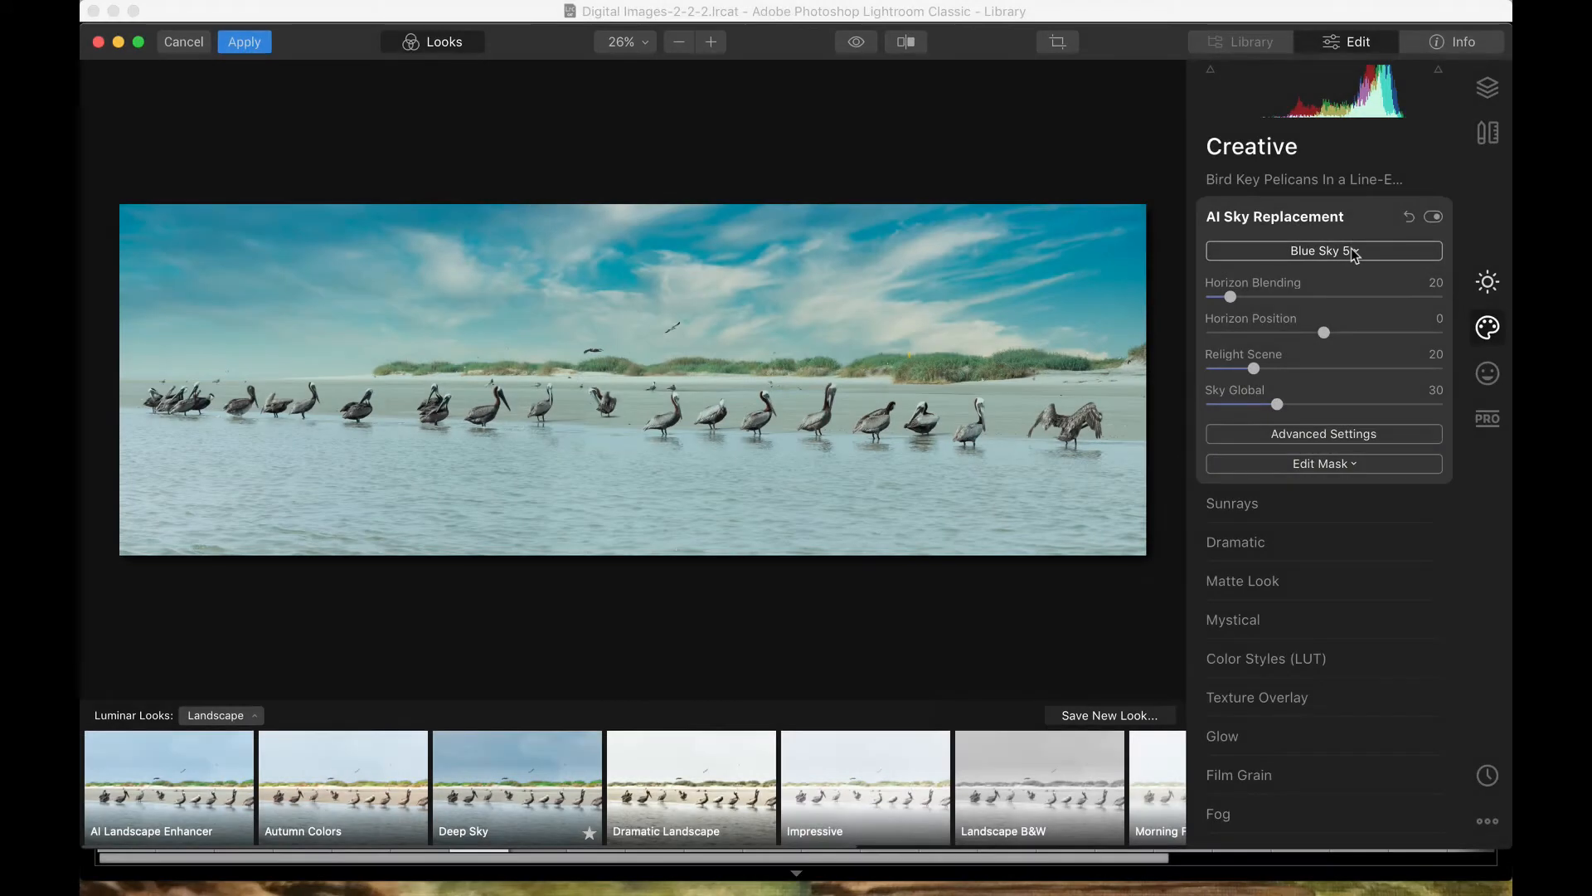
{"action": "left_click", "coordinate": [1352, 252]}
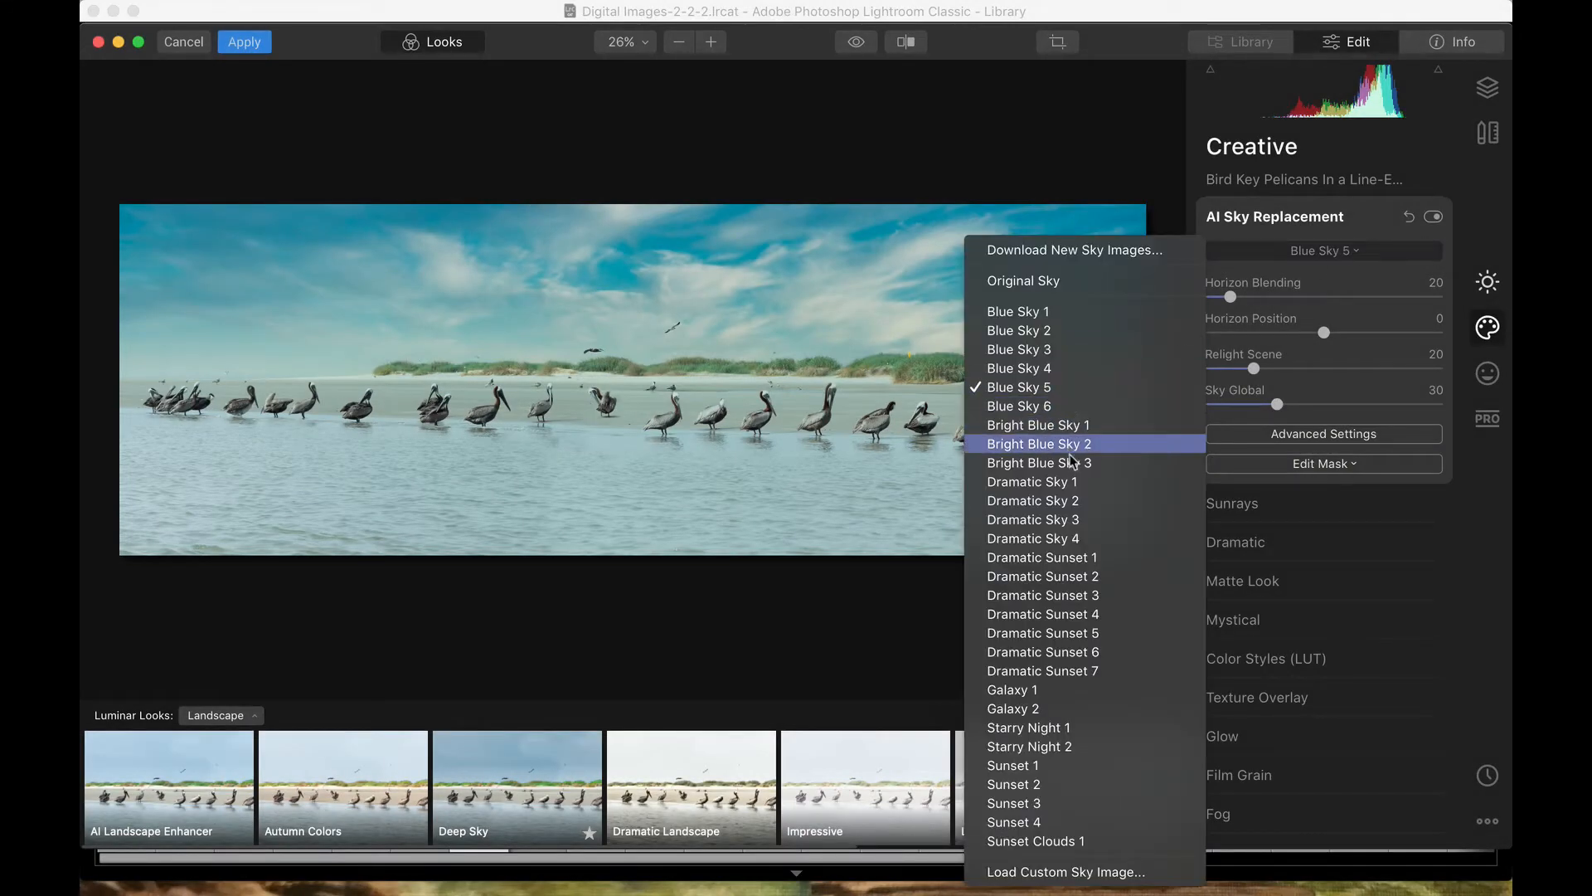
{"action": "left_click", "coordinate": [1077, 485]}
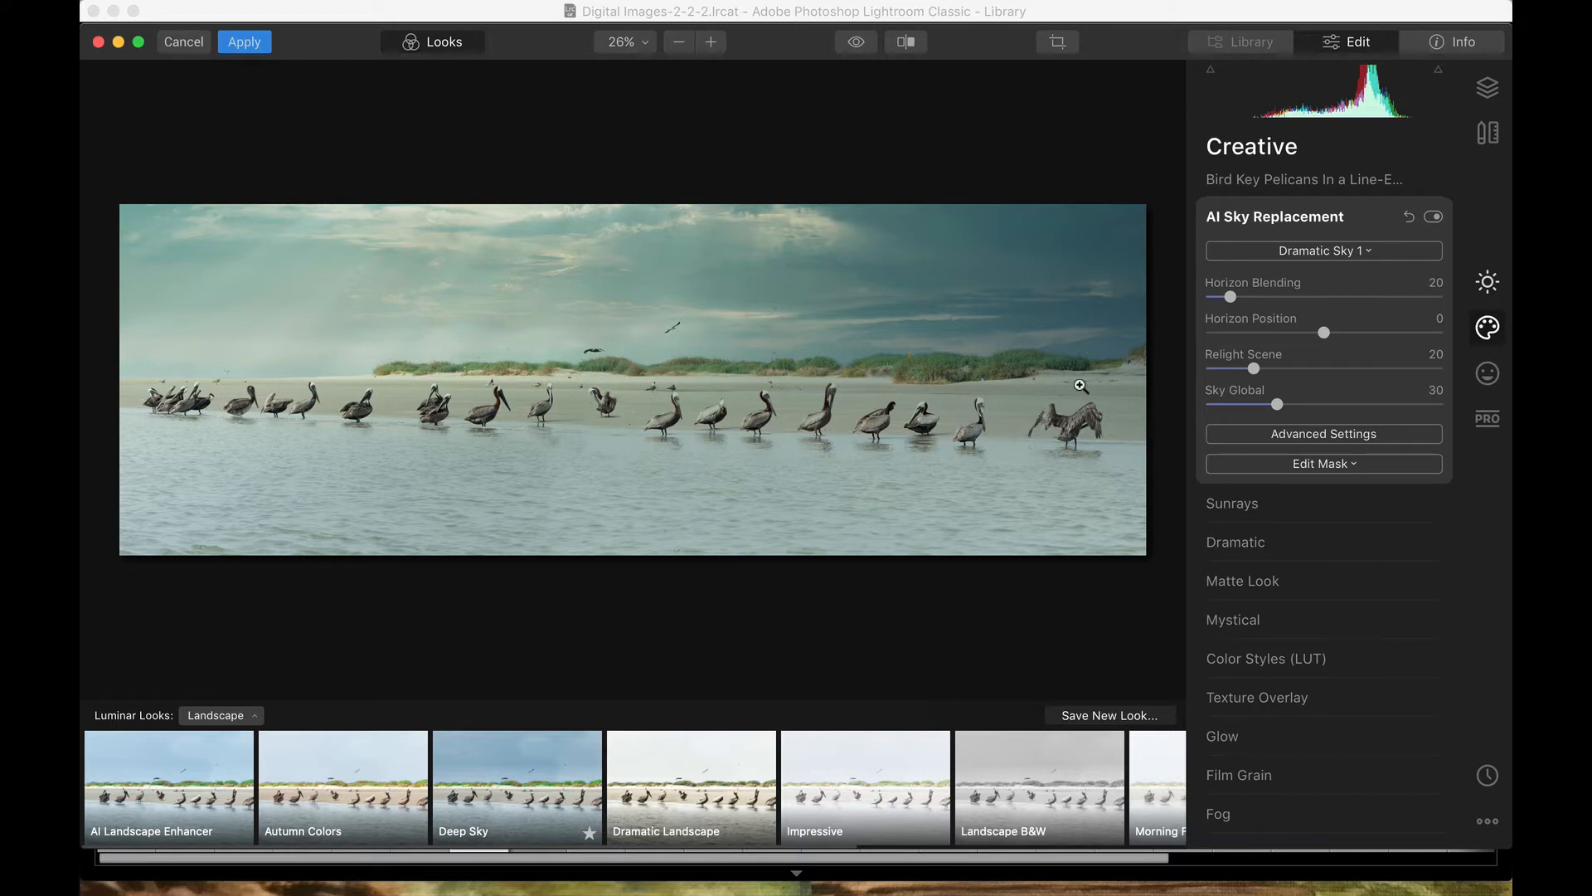
{"action": "left_click", "coordinate": [1361, 250]}
{"action": "left_click", "coordinate": [1138, 633]}
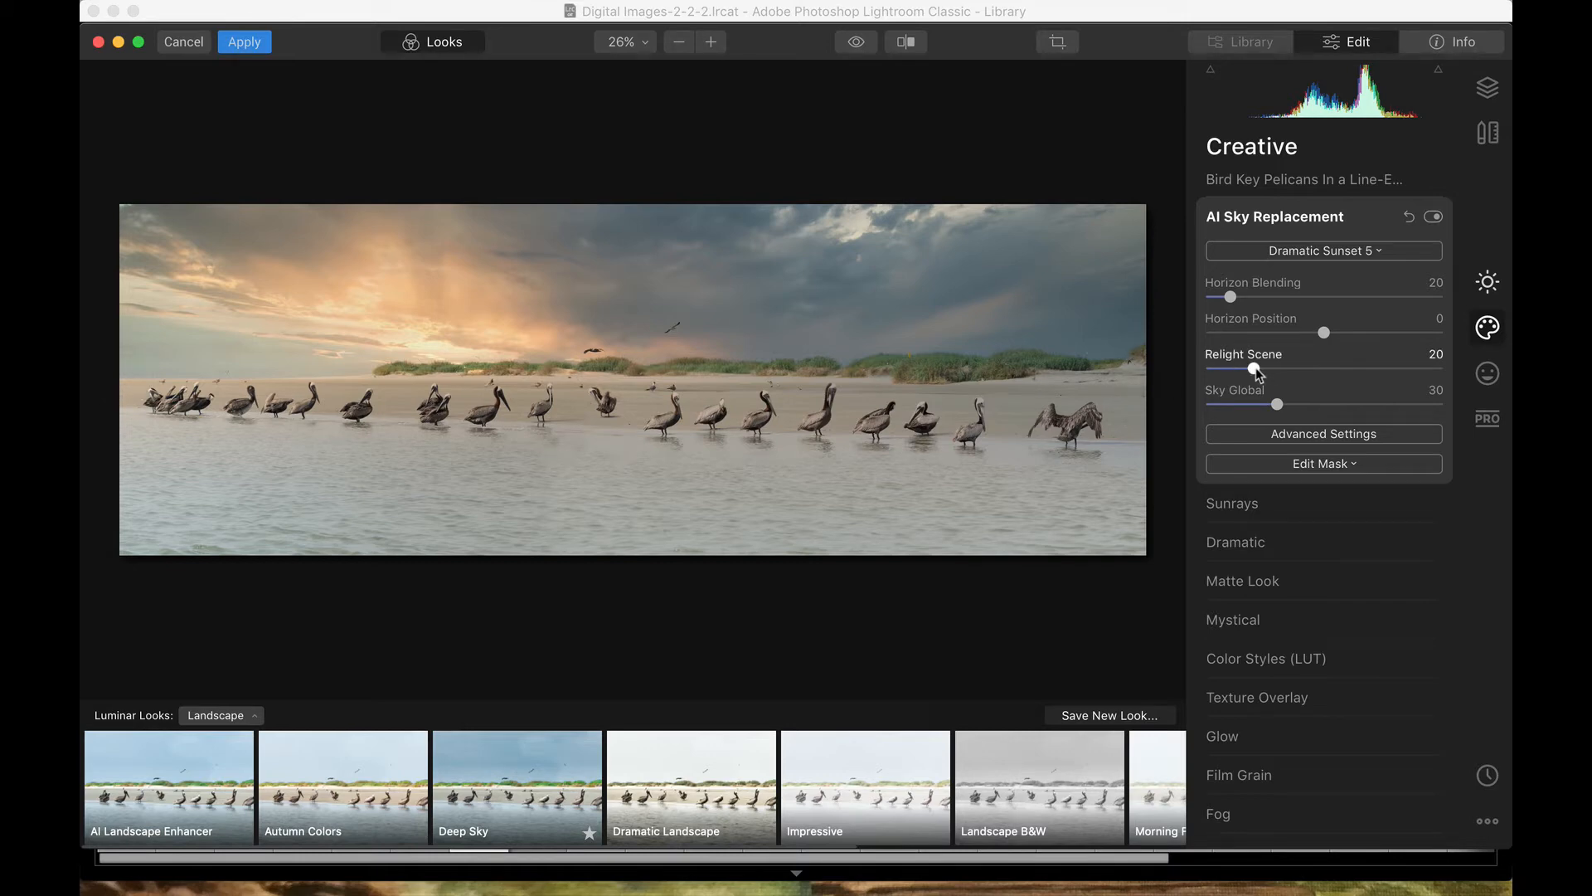
Step: Push Relight Scene up strongly, then tone it back down to about 38
{"action": "left_click_drag", "start_coordinate": [1255, 369], "coordinate": [1390, 368]}
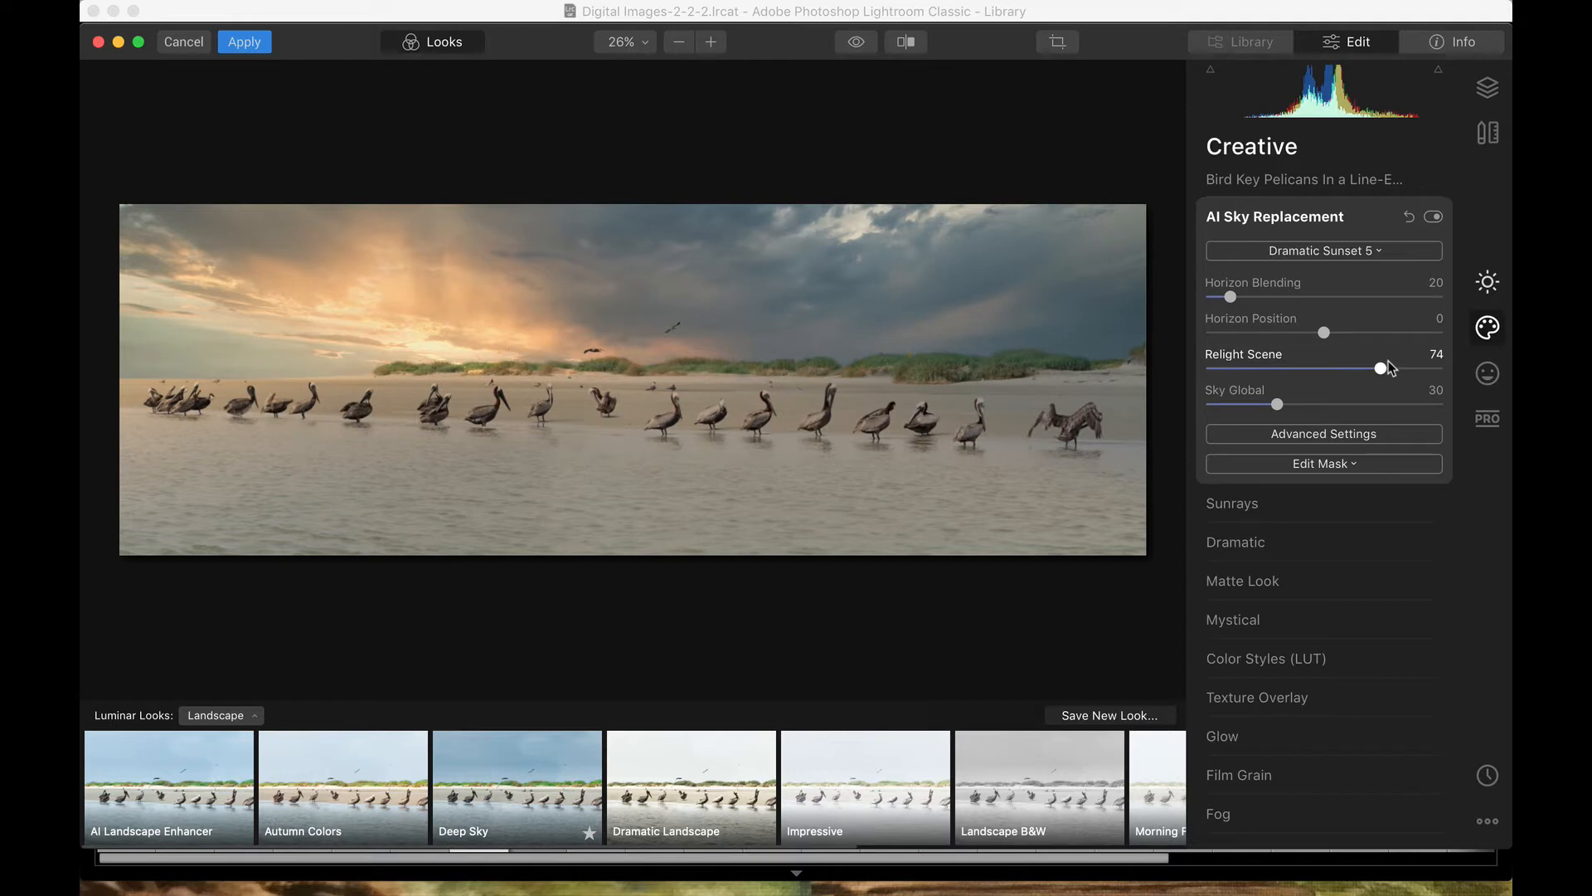
{"action": "left_click_drag", "start_coordinate": [1391, 368], "coordinate": [1301, 371]}
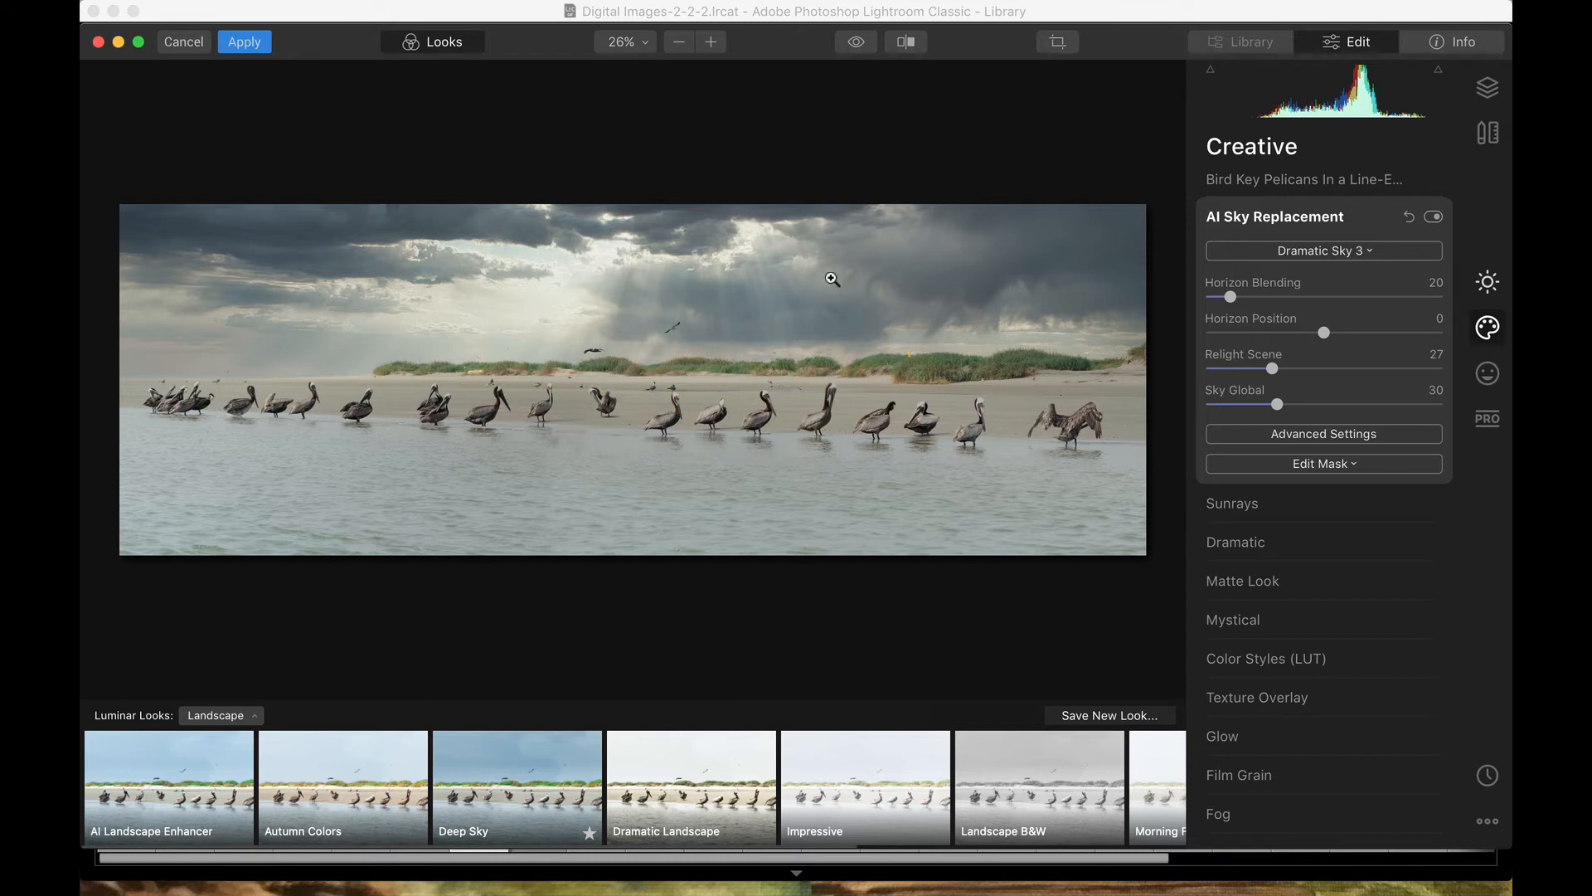
Step: Replace the sky with Blue Sky 4, then switch to Blue Sky 2
{"action": "left_click", "coordinate": [1321, 250]}
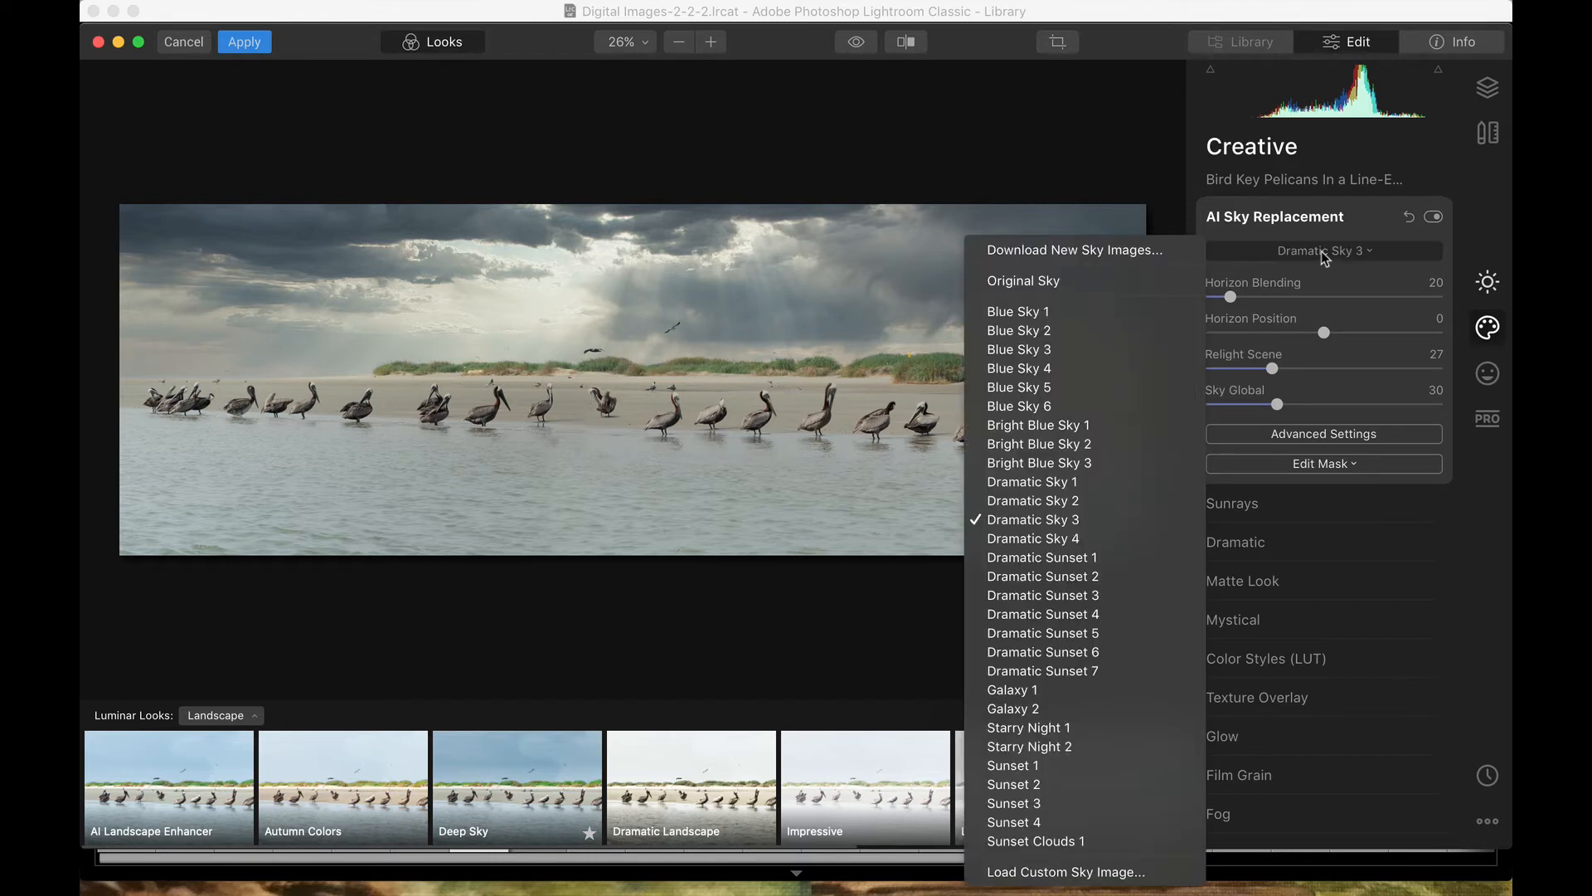
{"action": "left_click", "coordinate": [1116, 370]}
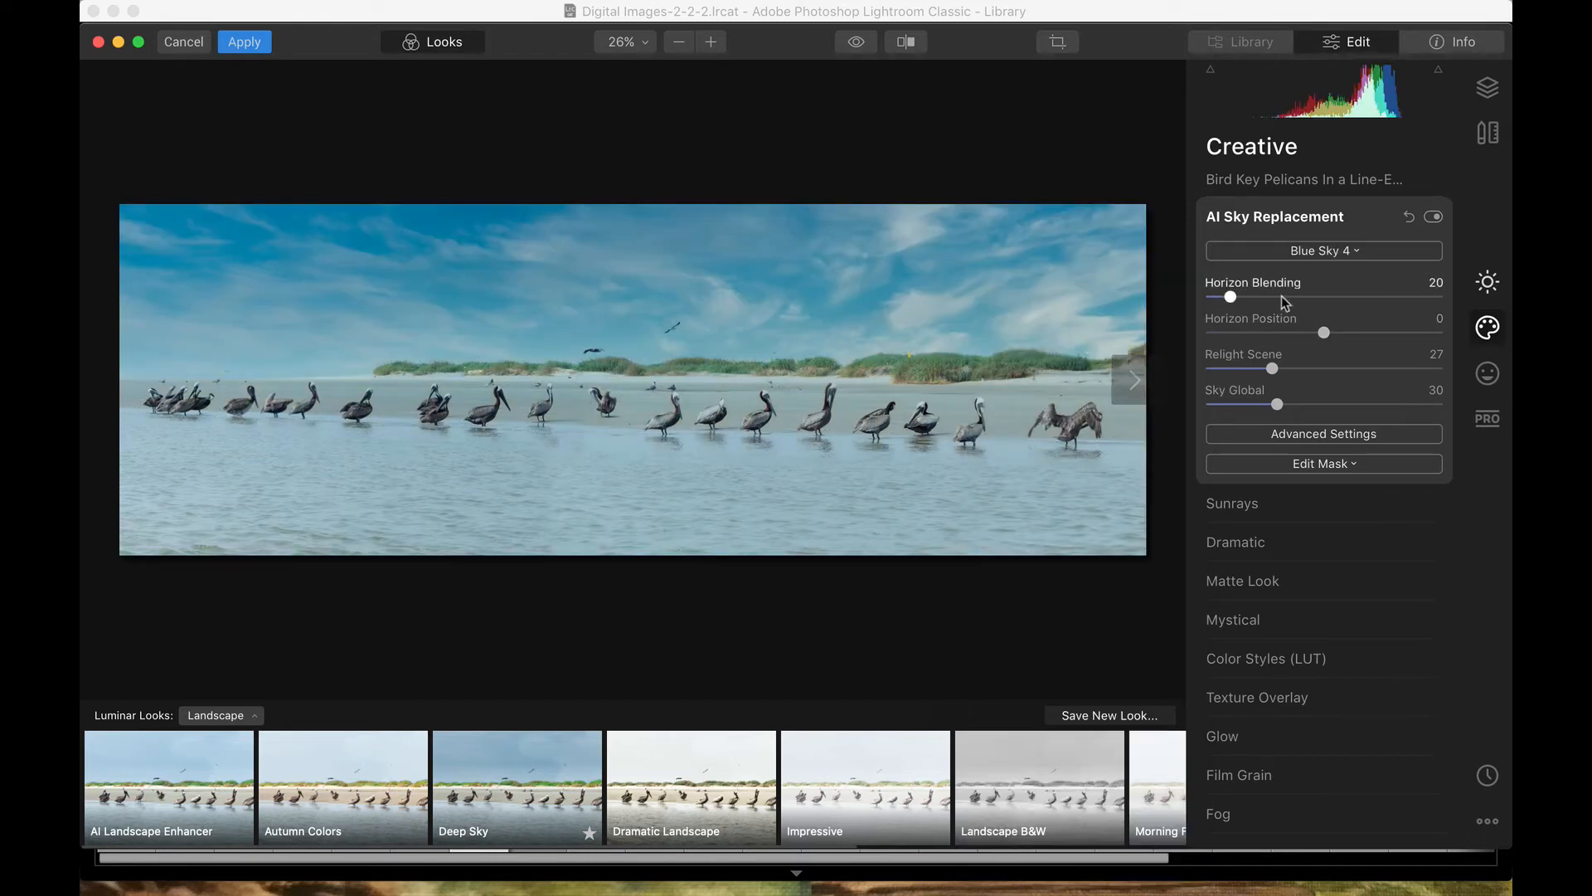
{"action": "left_click", "coordinate": [1352, 251]}
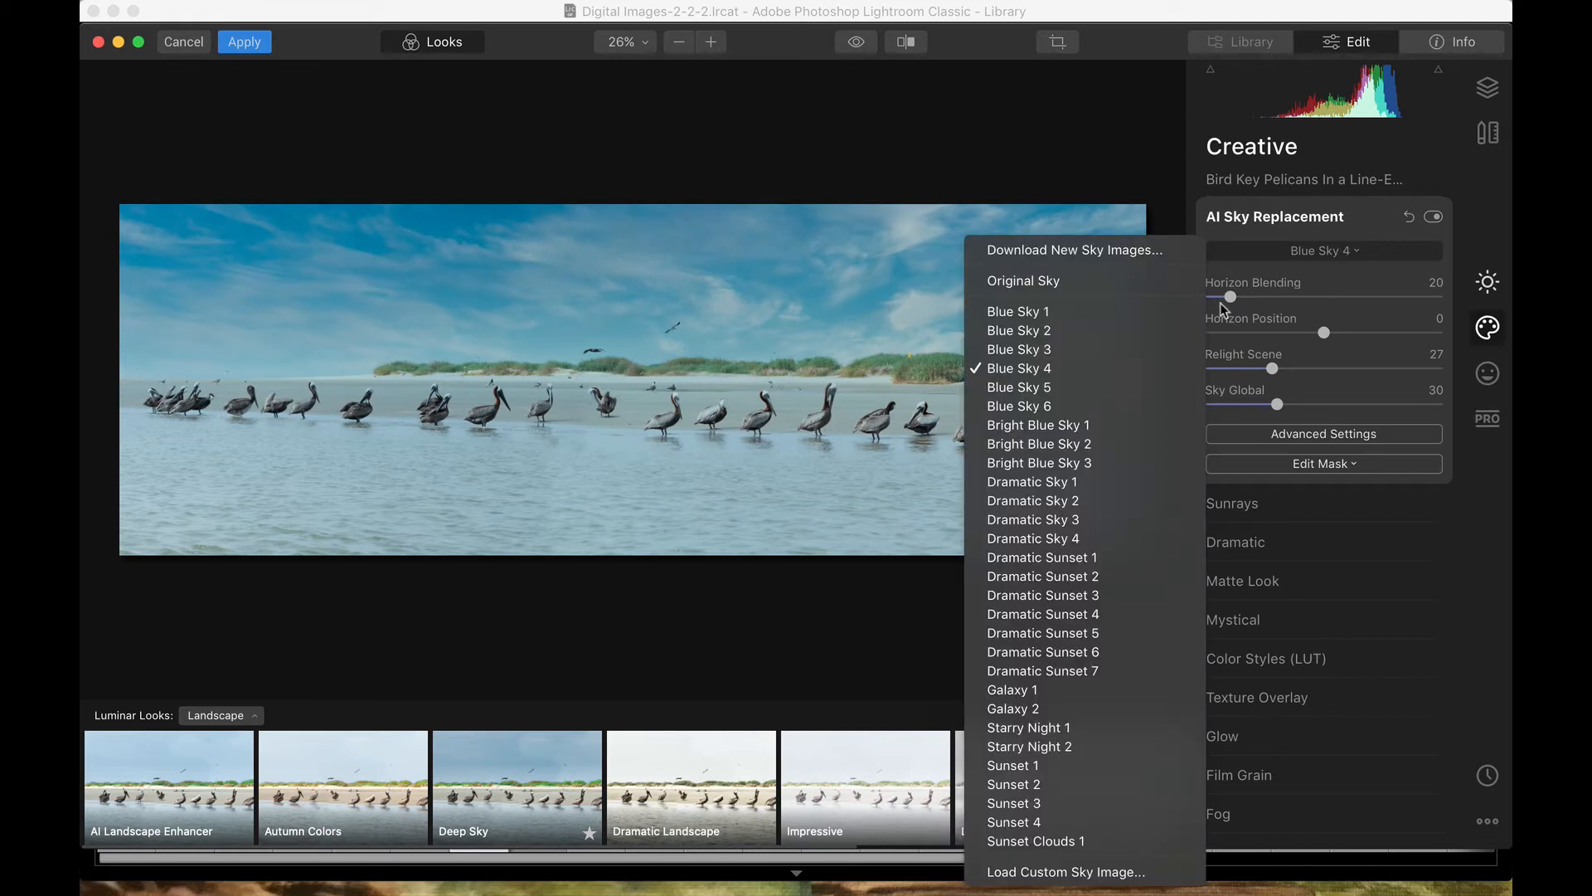
{"action": "left_click", "coordinate": [1126, 379]}
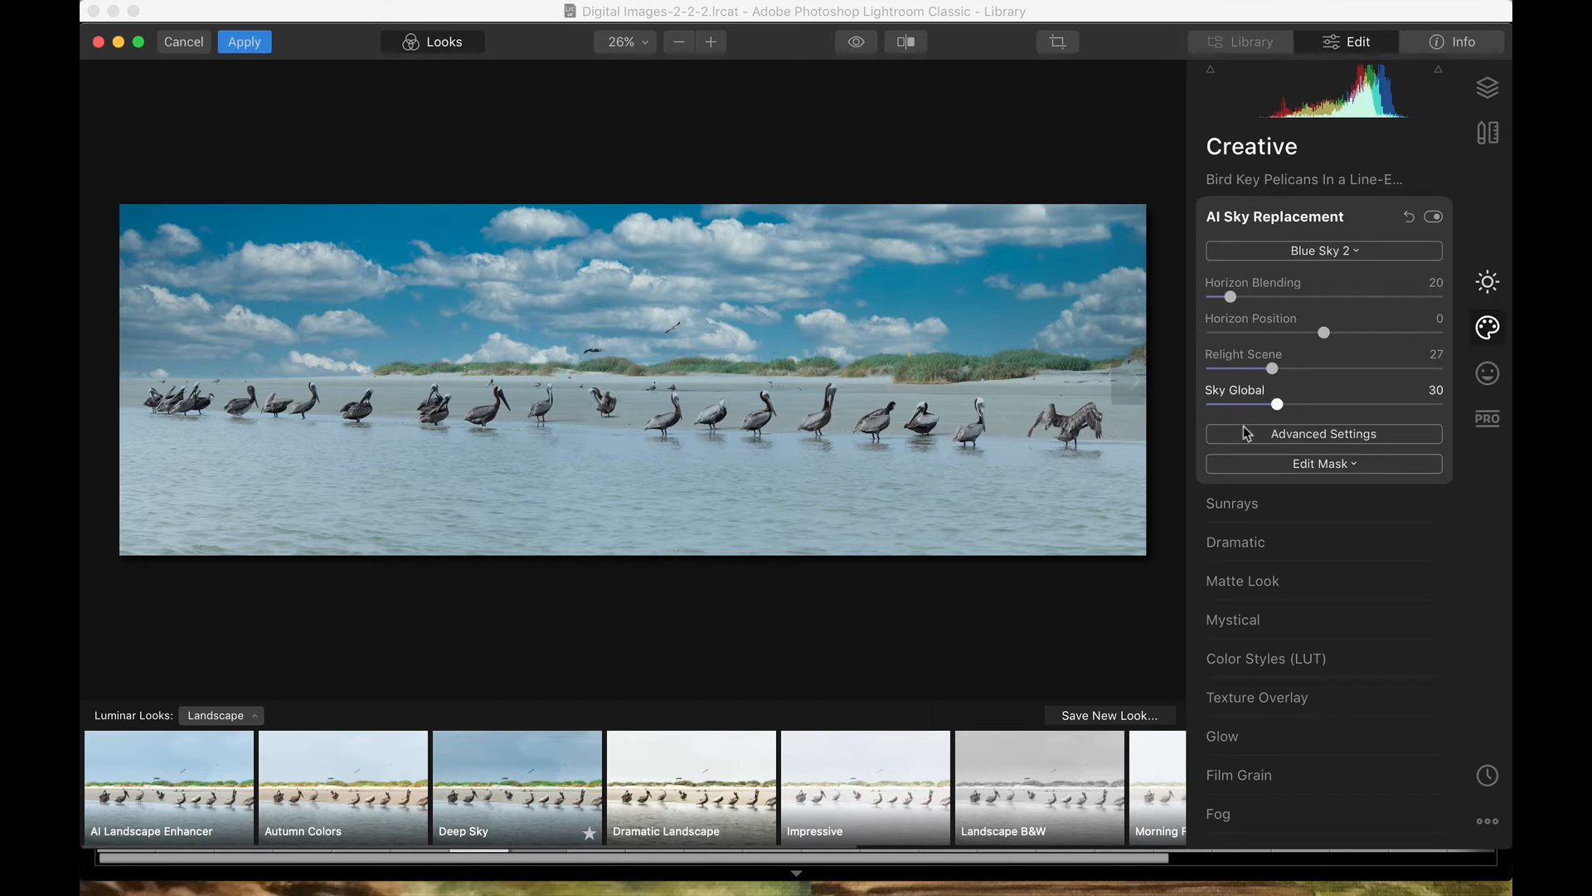
Step: In Advanced Settings, raise Atmospheric Haze to 89 for a softer sky
{"action": "left_click", "coordinate": [1342, 433]}
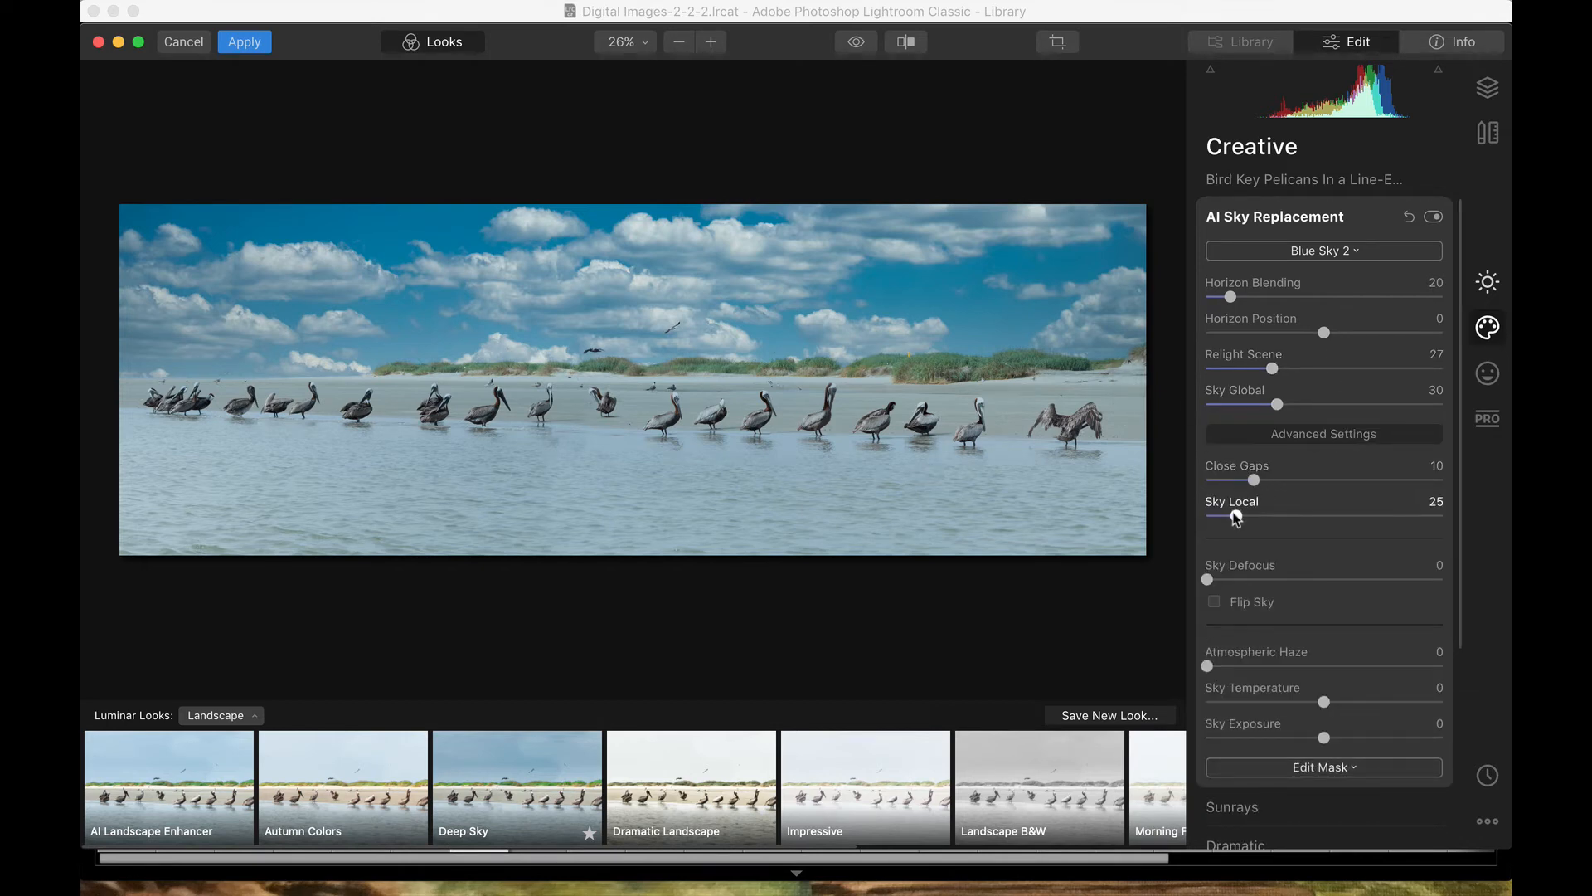
{"action": "scroll", "coordinate": [1236, 510], "scroll_direction": "down", "scroll_amount": 2}
{"action": "left_click_drag", "start_coordinate": [1208, 591], "coordinate": [1246, 596]}
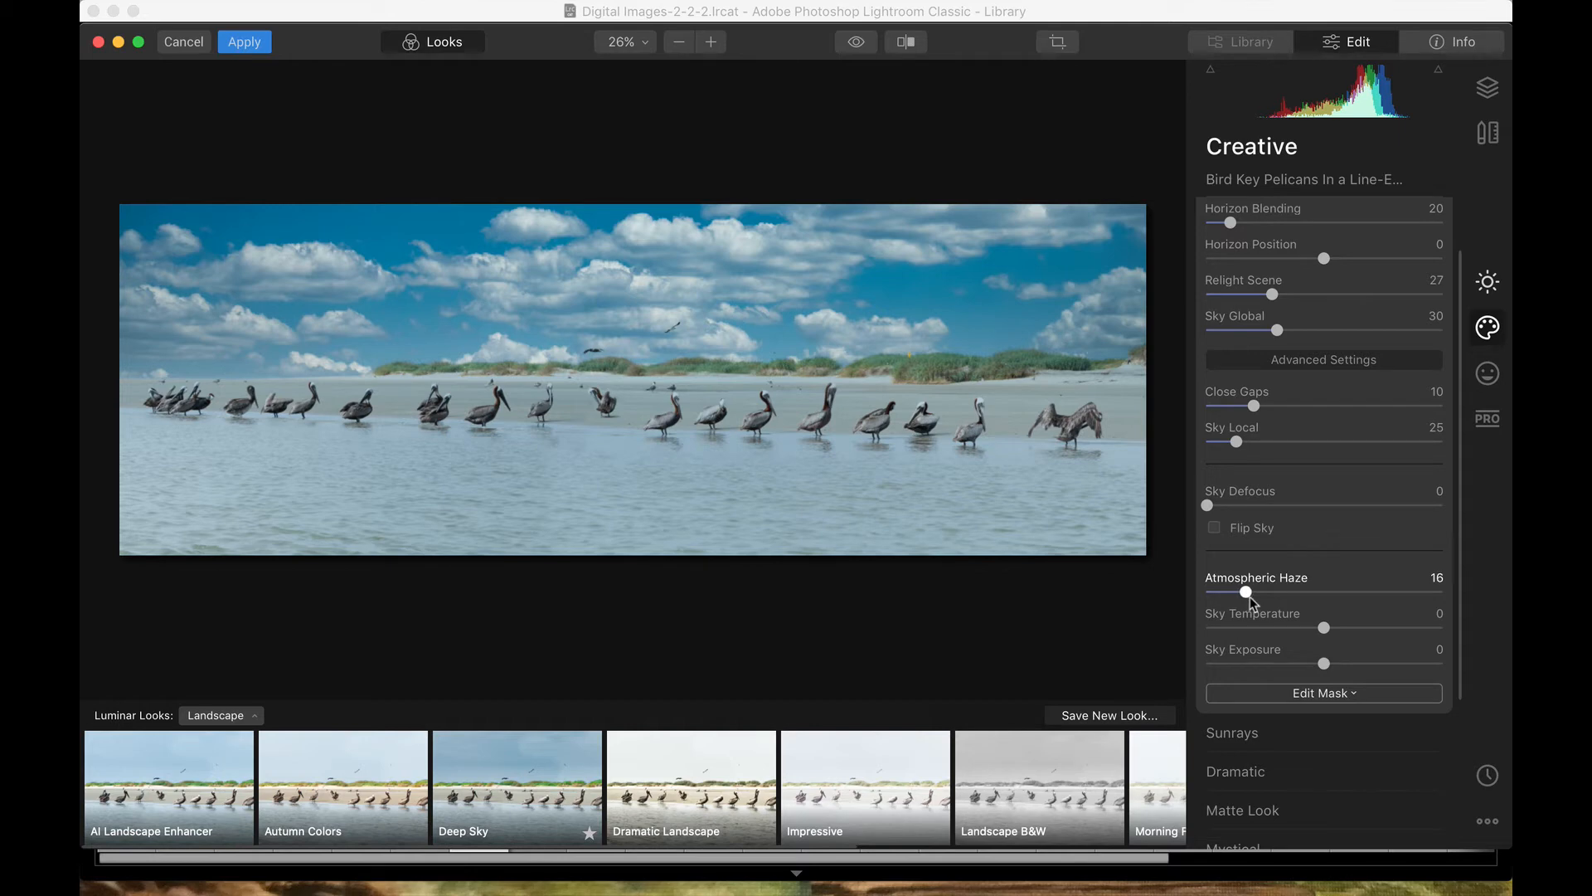
{"action": "left_click_drag", "start_coordinate": [1250, 596], "coordinate": [1426, 606]}
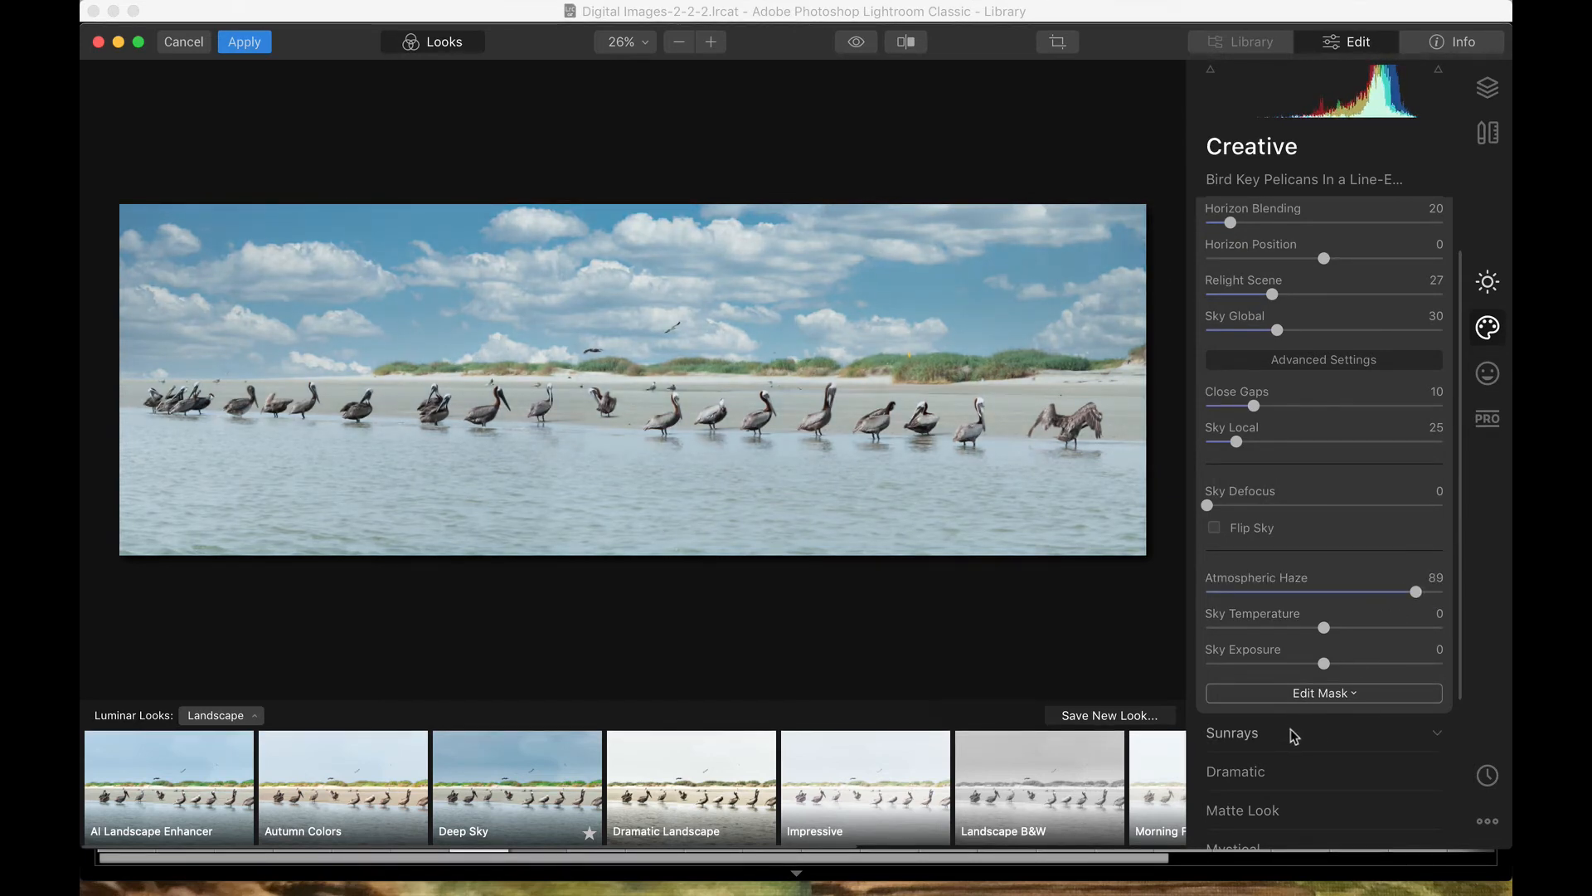
{"action": "scroll", "coordinate": [1341, 678], "scroll_direction": "down", "scroll_amount": 3}
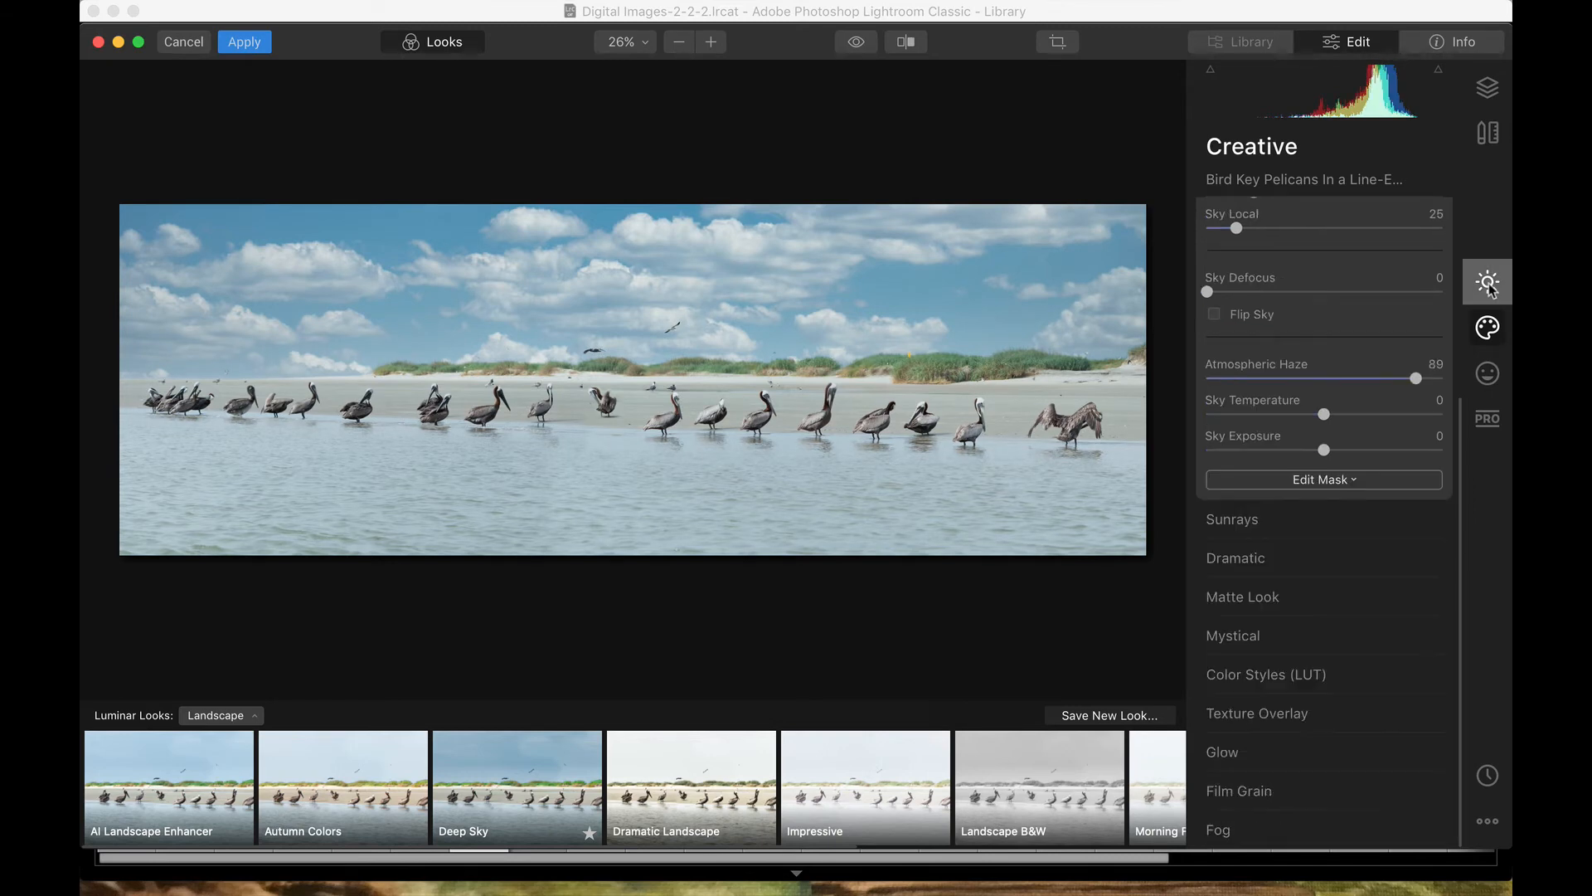
Step: In Essentials, raise Landscape Enhancer's Golden Hour to 46 to warm the photo
{"action": "left_click", "coordinate": [1488, 284]}
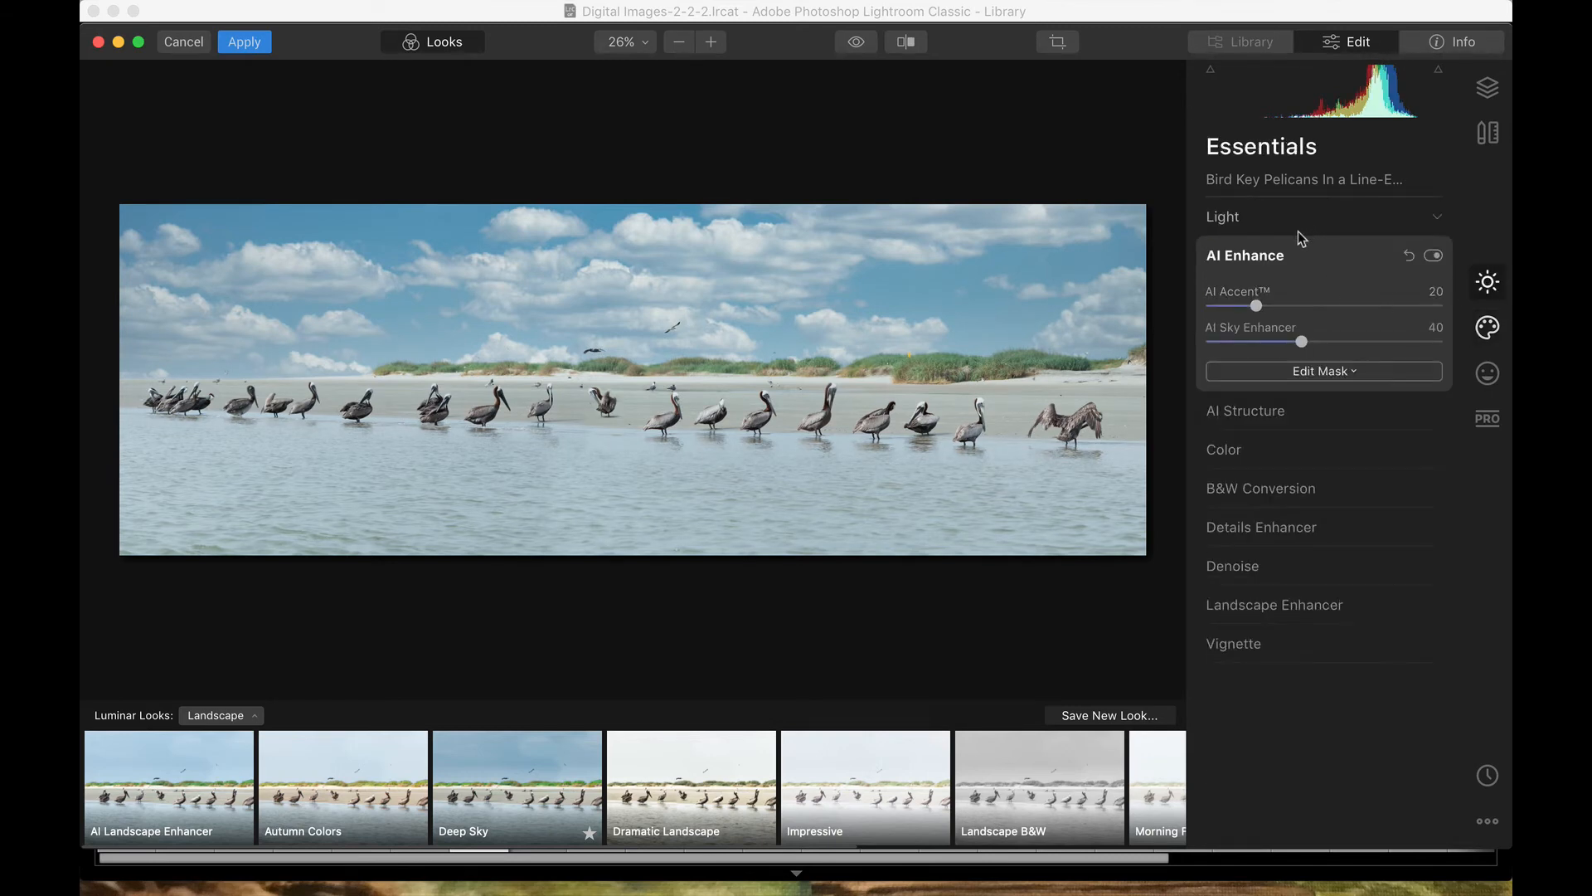
{"action": "left_click", "coordinate": [1437, 448]}
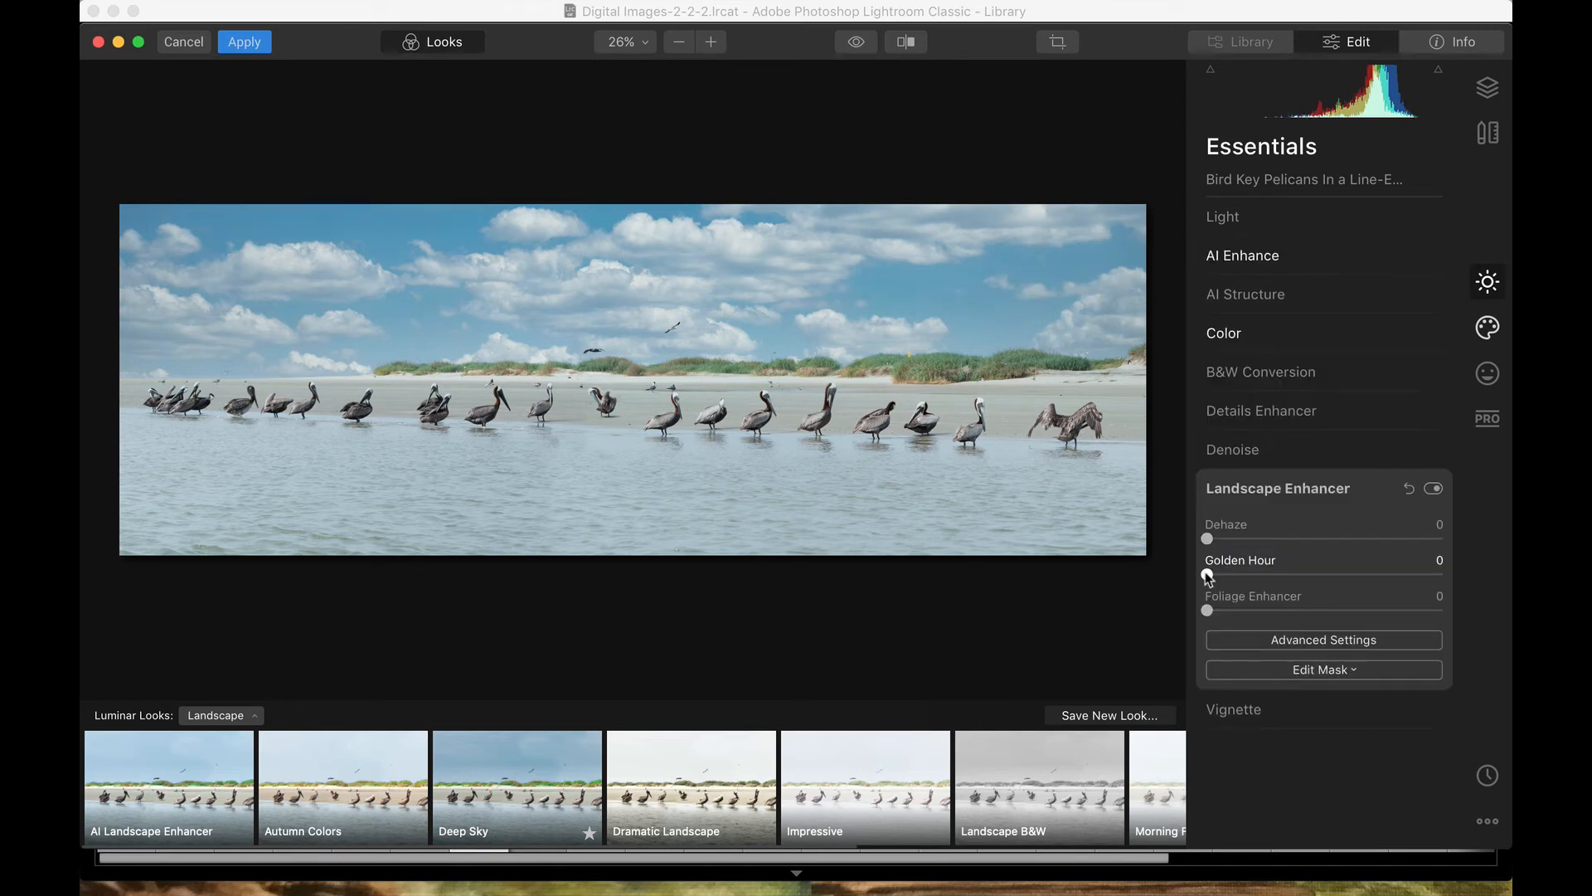
{"action": "left_click_drag", "start_coordinate": [1207, 574], "coordinate": [1315, 575]}
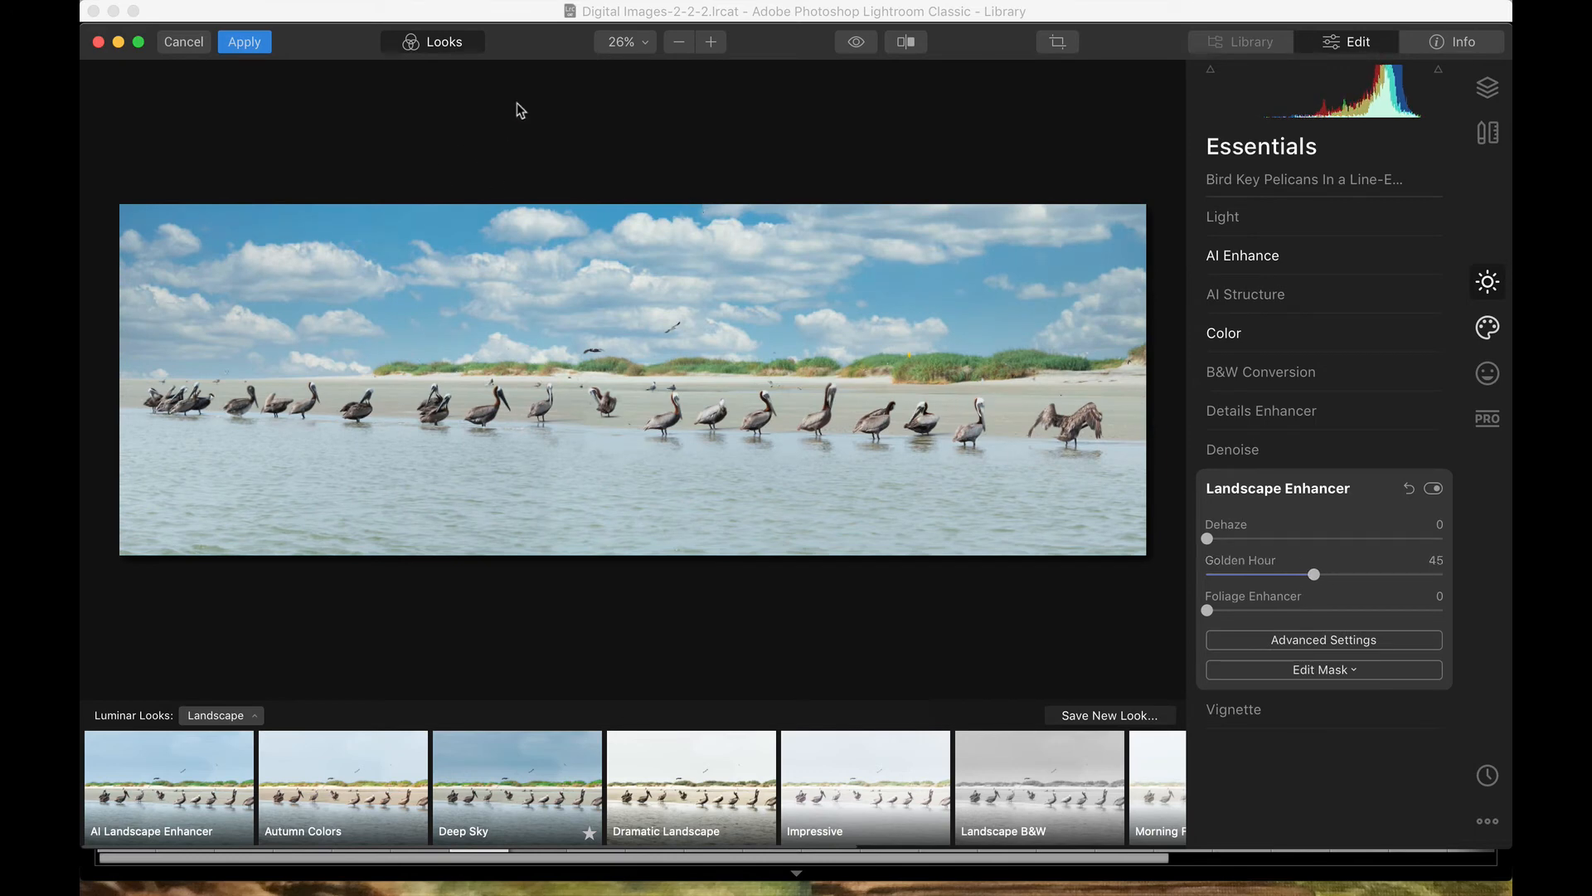
{"action": "left_click", "coordinate": [905, 42]}
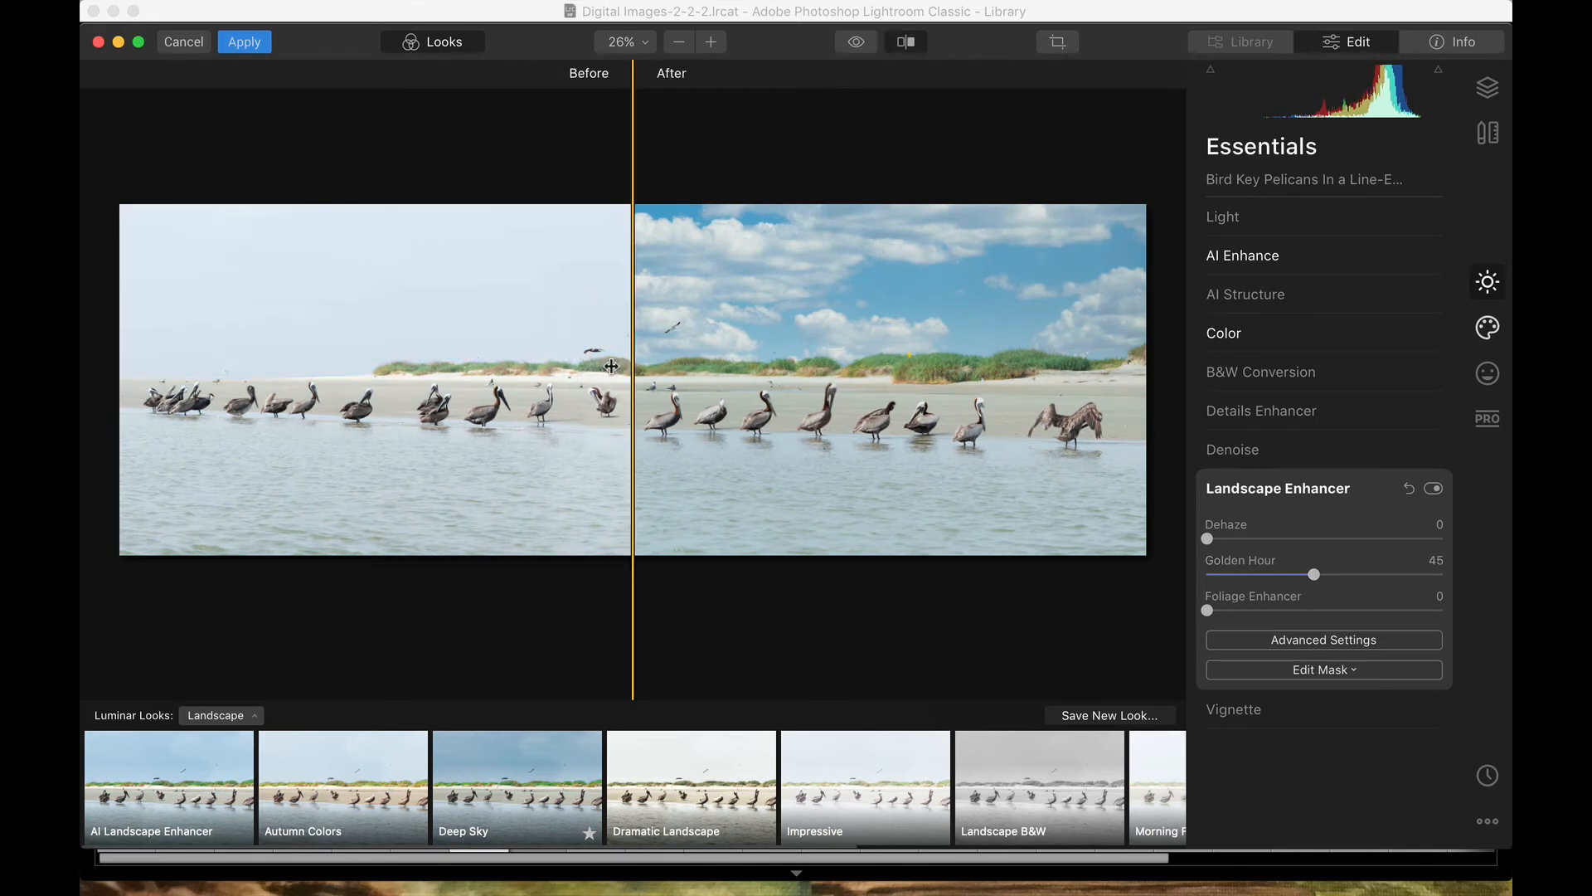
Step: Compare the edit to the original with the split divider and eye preview, then apply it
{"action": "left_click_drag", "start_coordinate": [633, 366], "coordinate": [983, 365]}
{"action": "left_click_drag", "start_coordinate": [747, 257], "coordinate": [581, 265]}
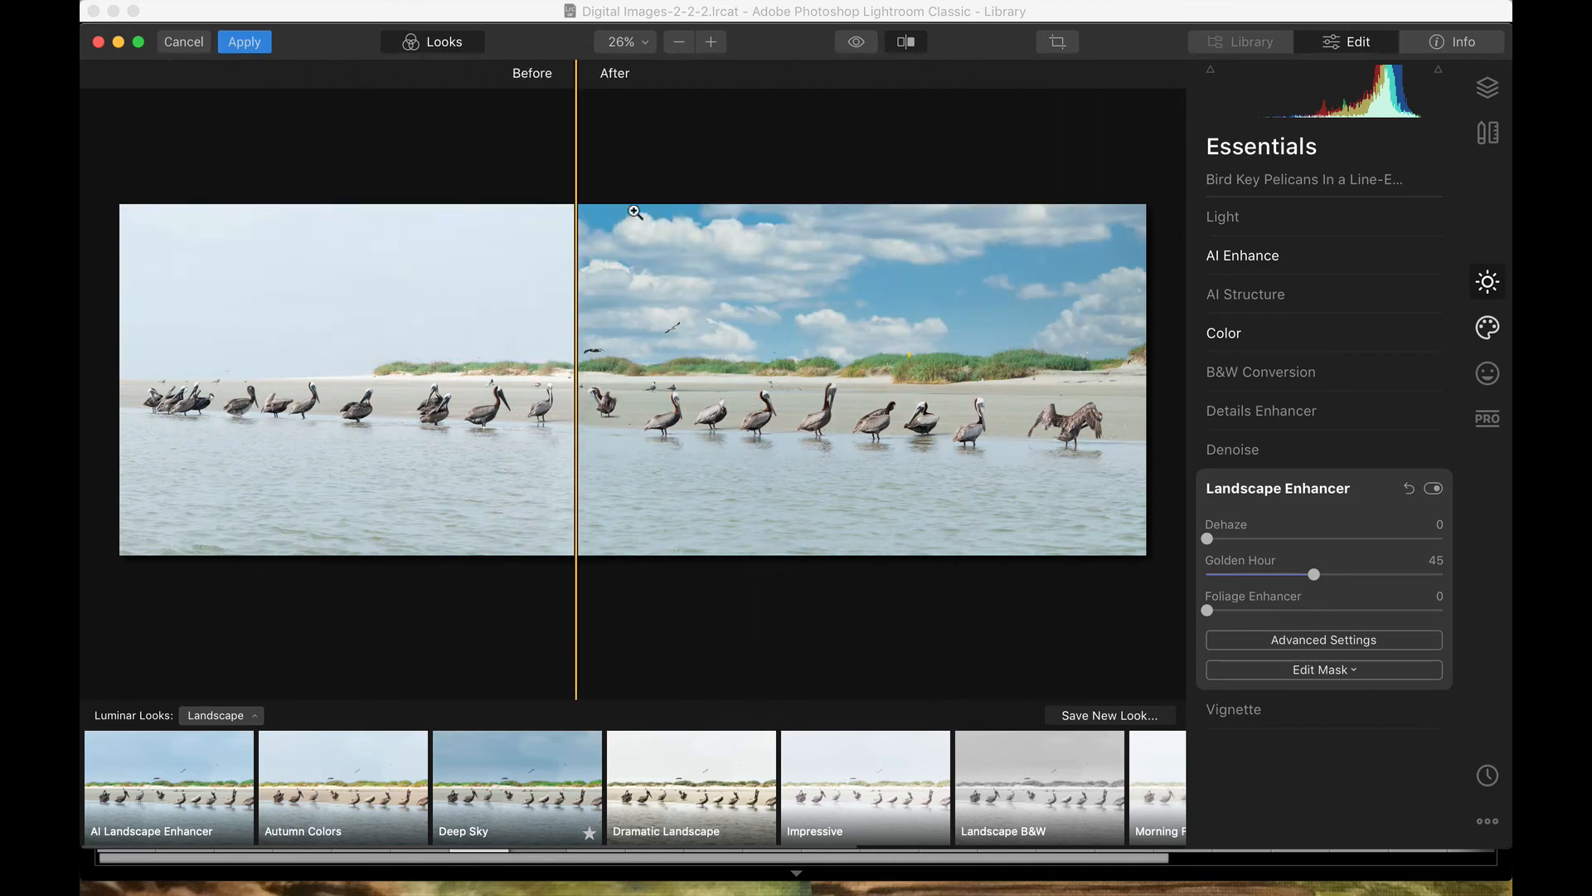
{"action": "left_click", "coordinate": [906, 42]}
{"action": "left_click", "coordinate": [863, 44]}
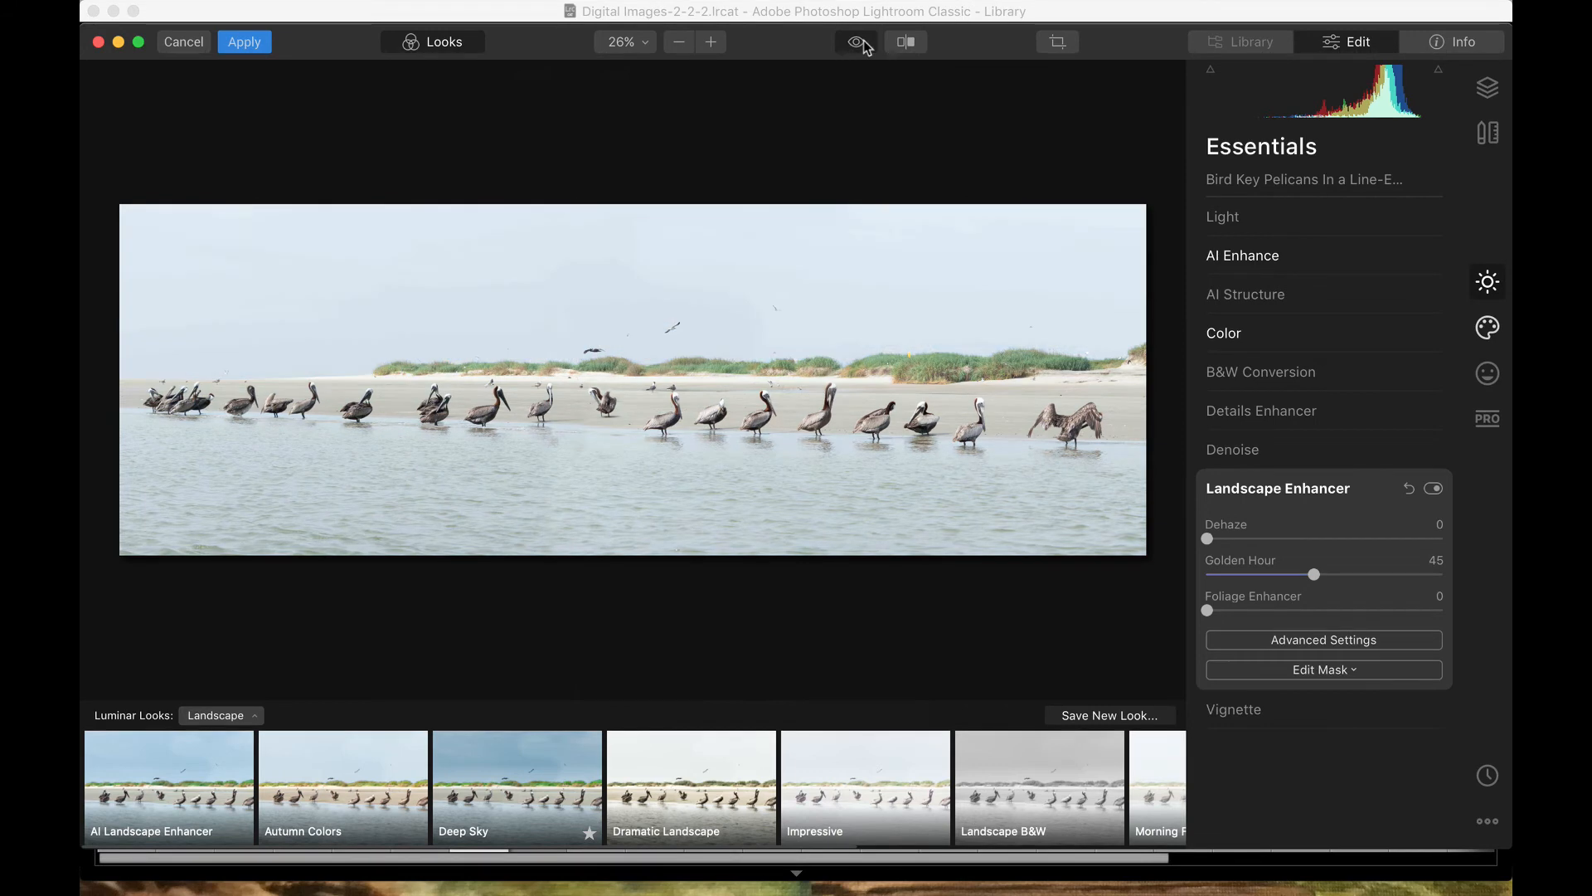
{"action": "left_click", "coordinate": [863, 44]}
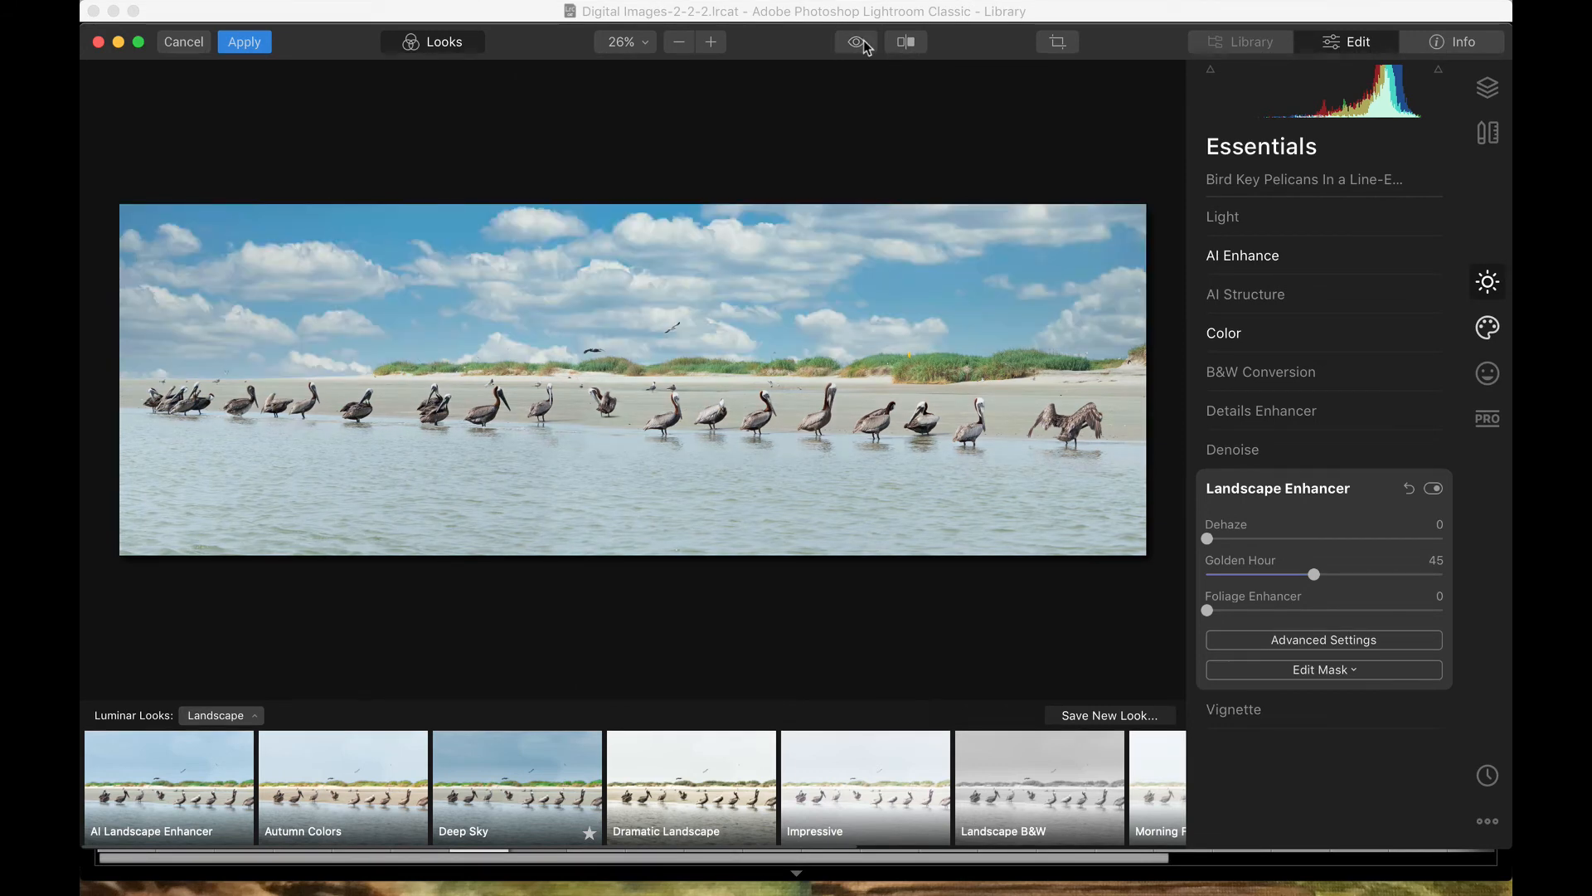
{"action": "left_click", "coordinate": [249, 45]}
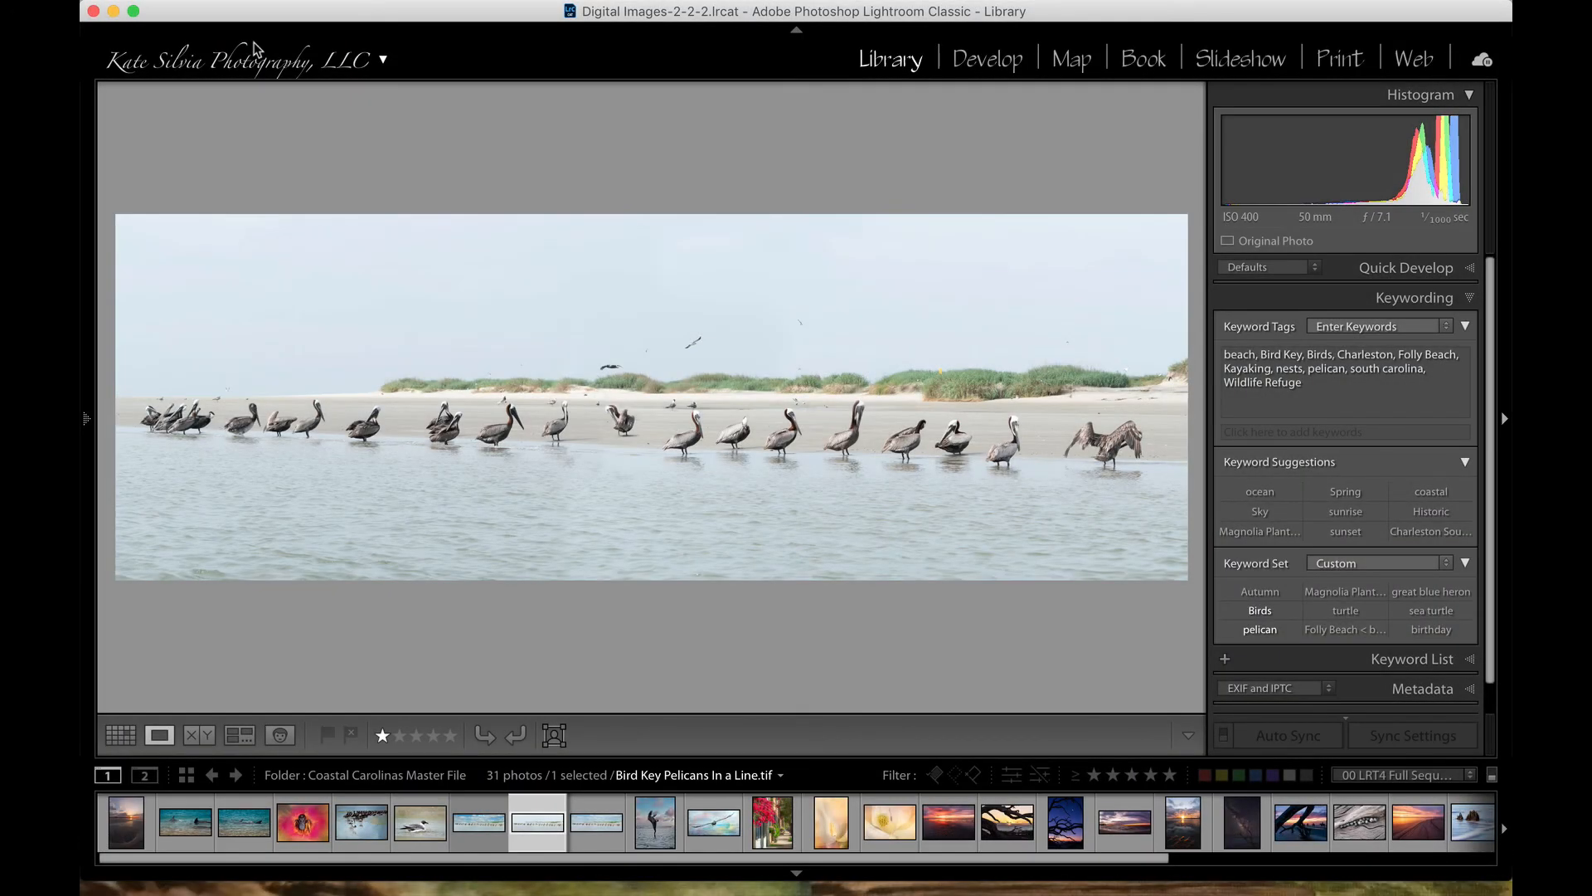
Step: Flip between the AI Sky panorama and the Line-Edit version in the filmstrip
{"action": "key", "text": "Right"}
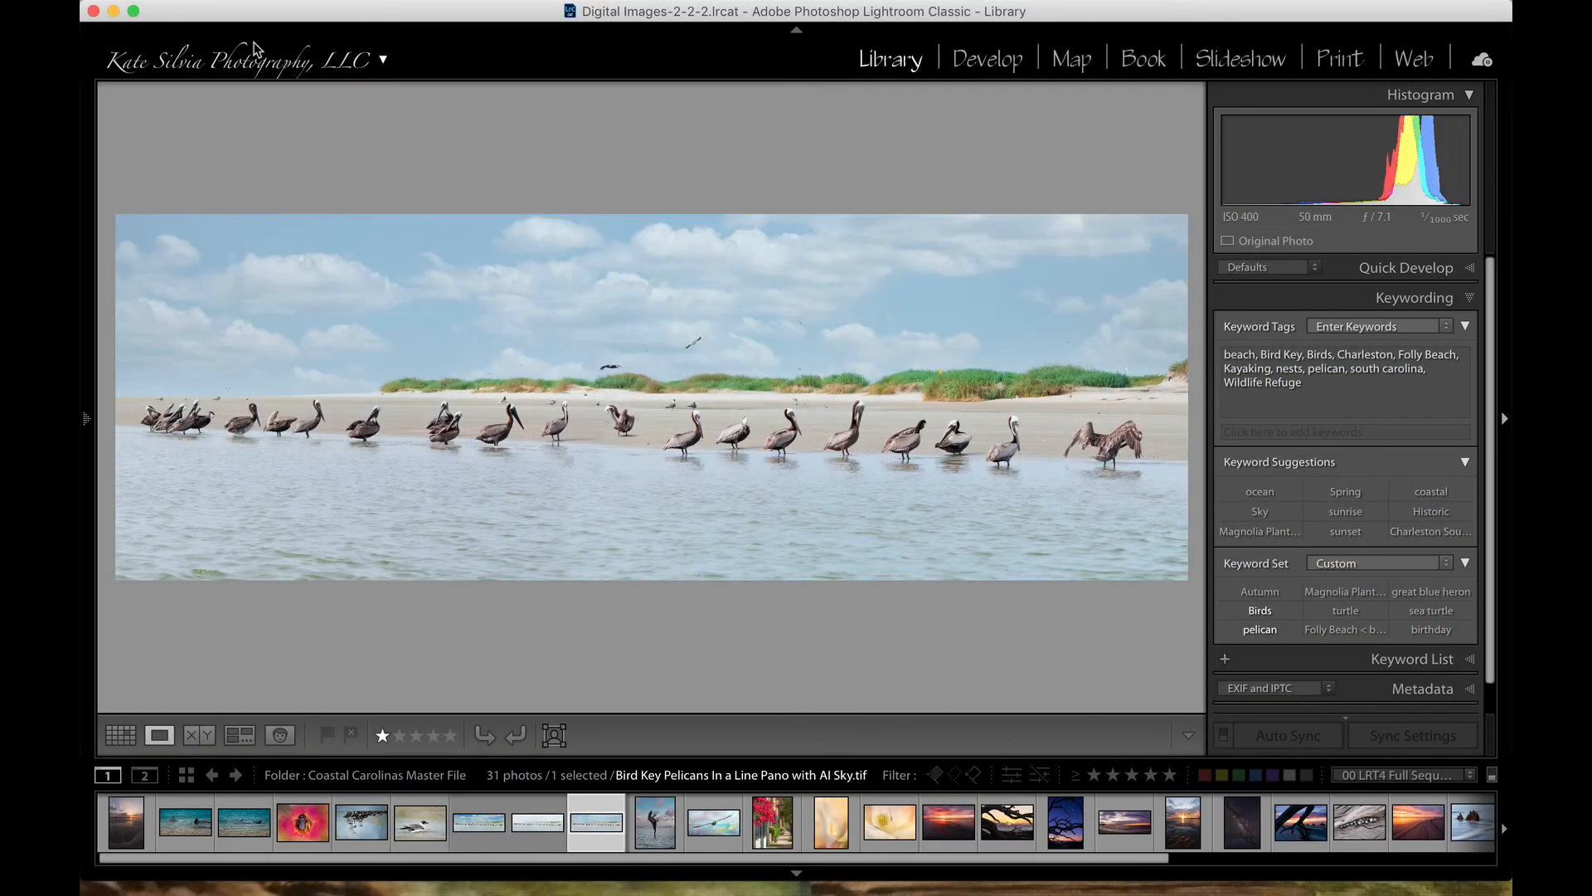
{"action": "key", "text": "Left"}
{"action": "key", "text": "Left"}
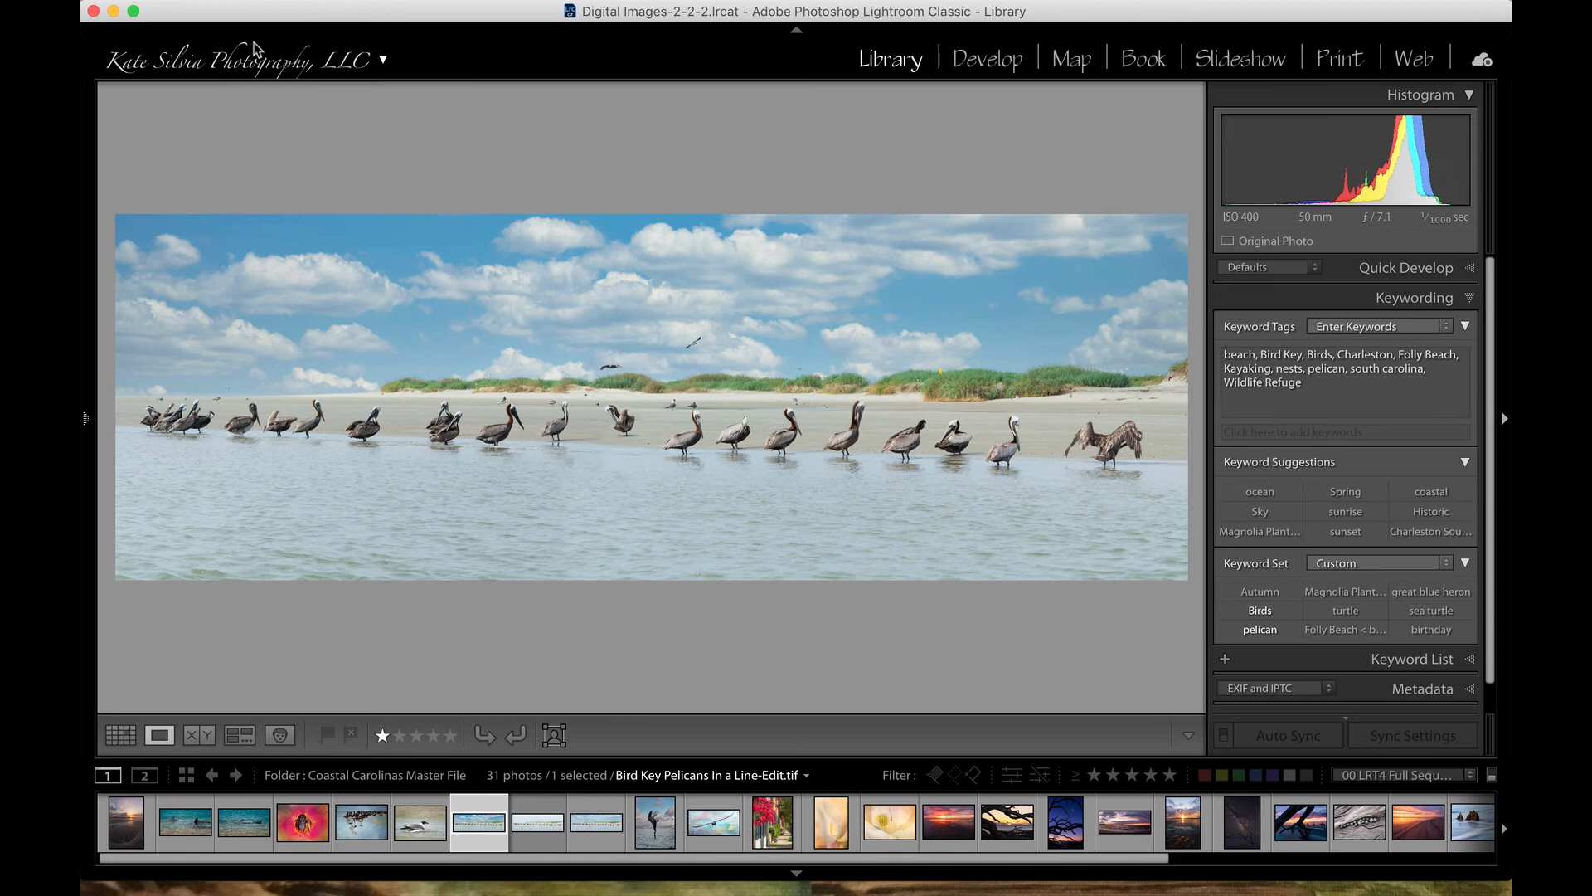
{"action": "key", "text": "Right"}
{"action": "key", "text": "Right"}
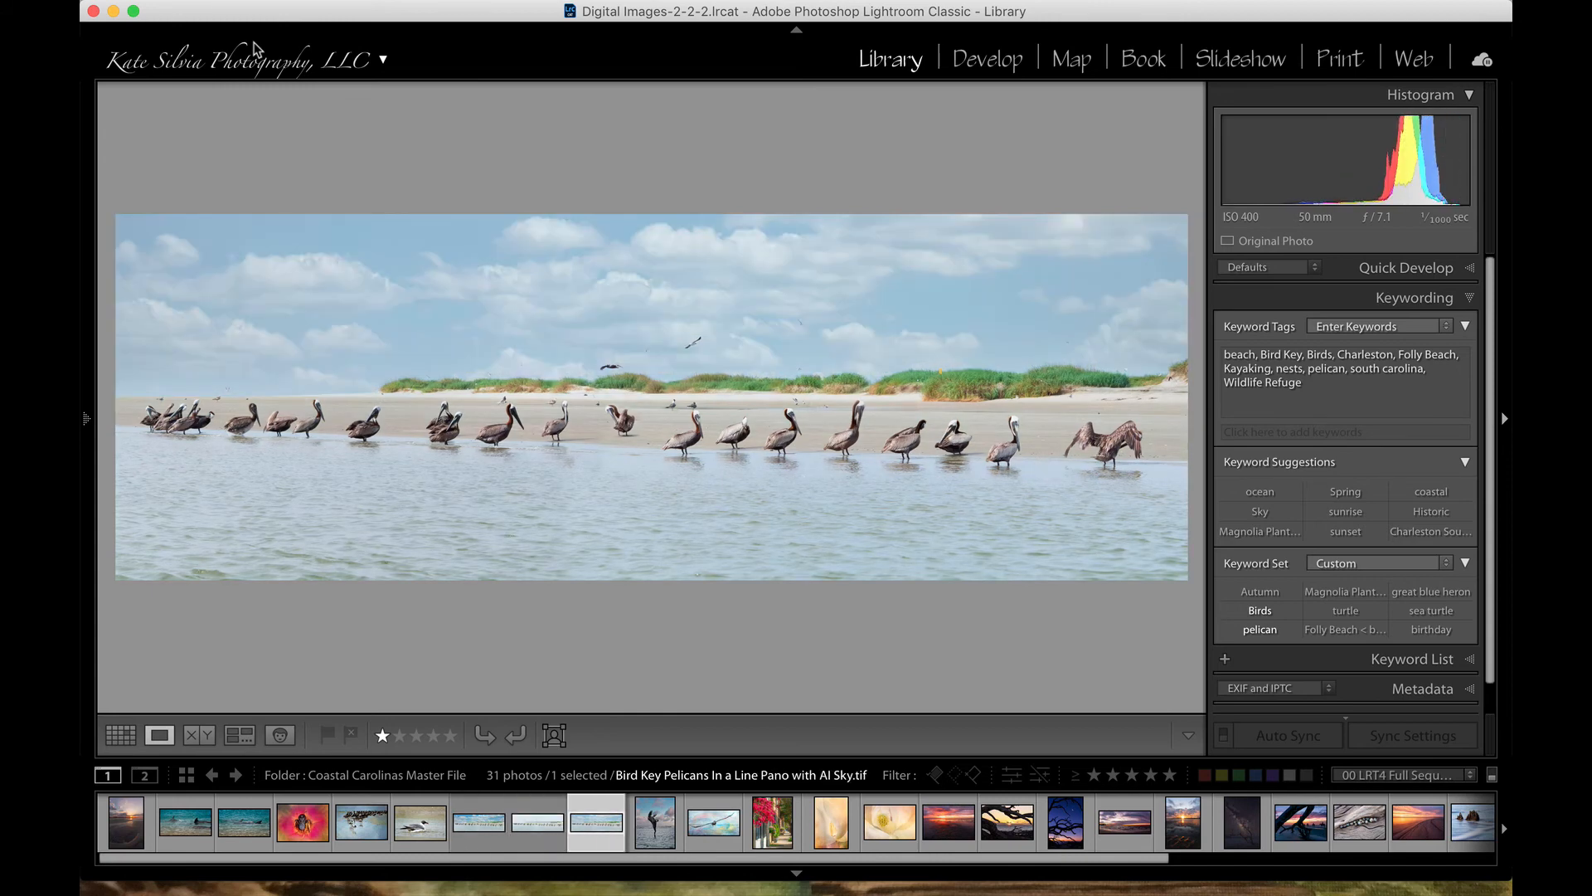
{"action": "key", "text": "Left"}
{"action": "key", "text": "Left"}
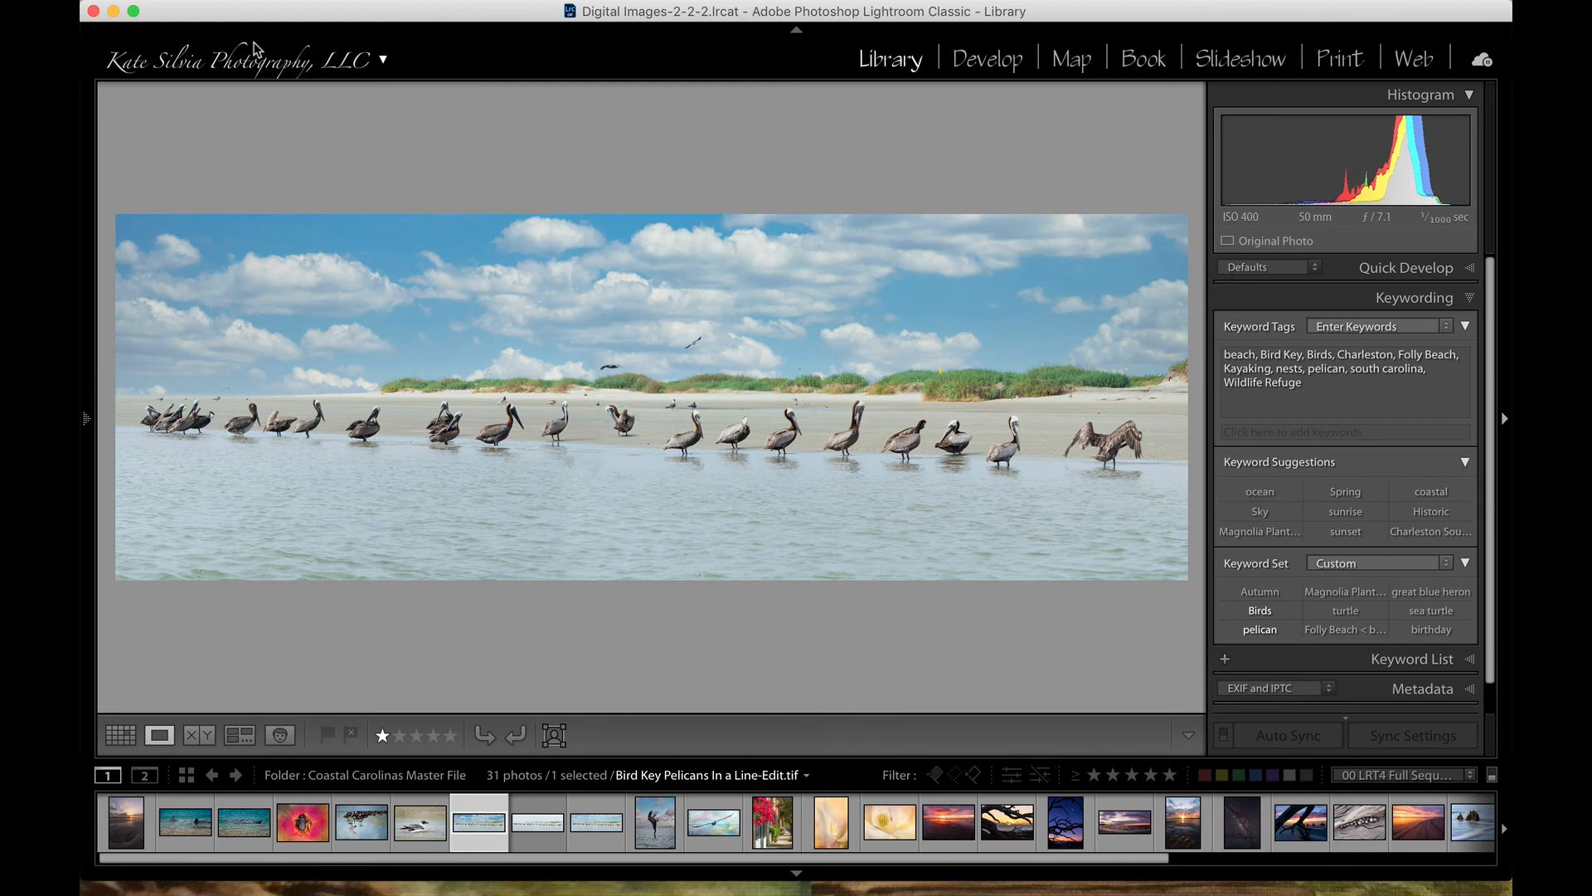